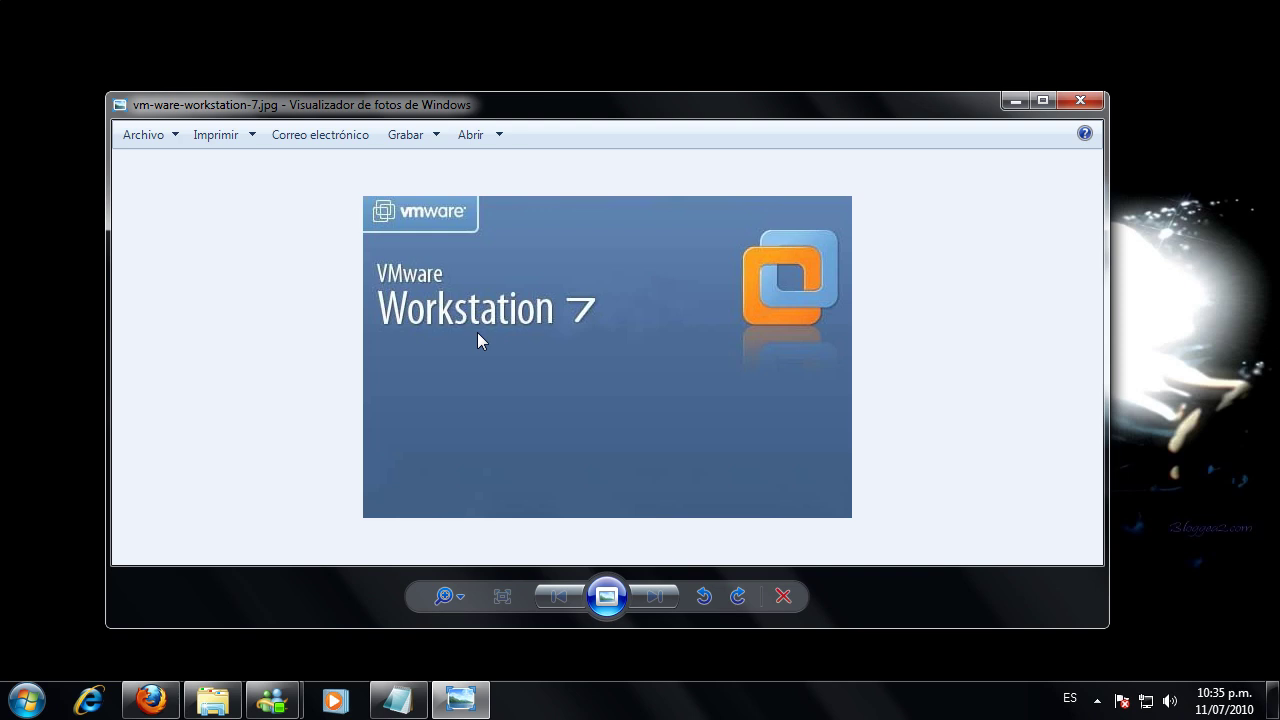
- Minimize the VMware image and copy the full Megaupload download link from the open text document
{"action": "left_click", "coordinate": [1012, 101]}
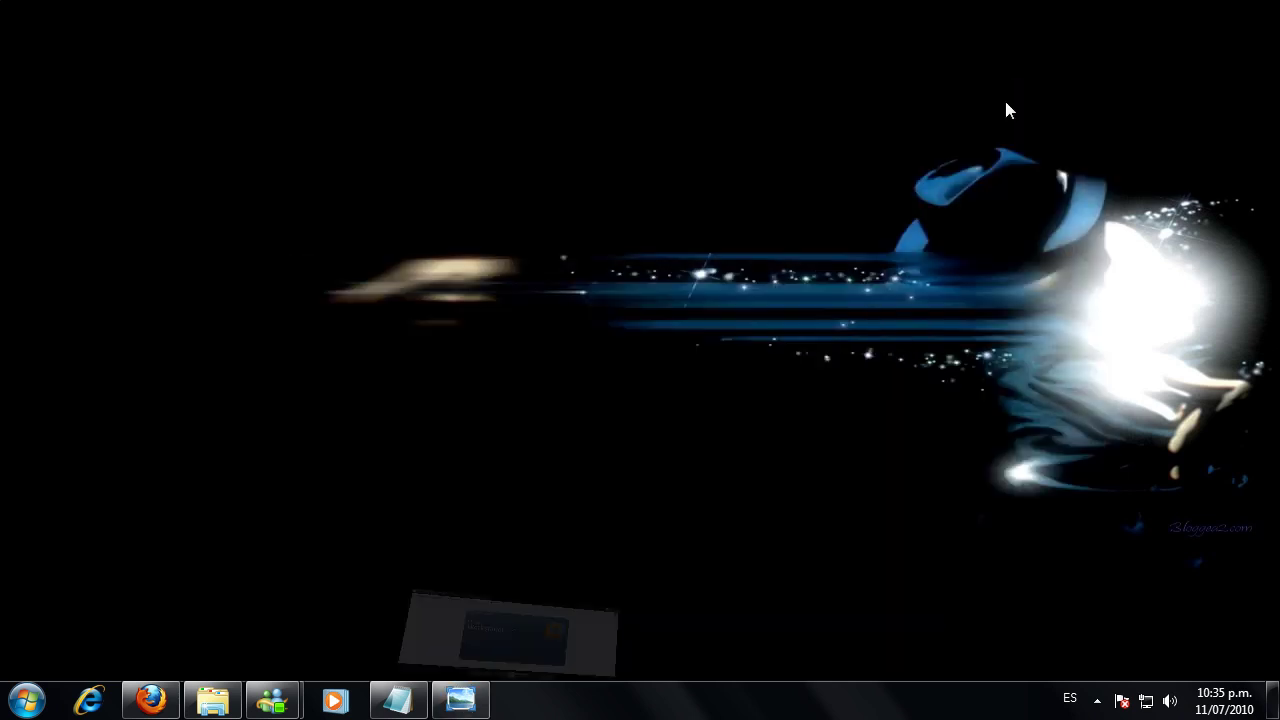
{"action": "left_click", "coordinate": [398, 699]}
{"action": "left_click_drag", "start_coordinate": [460, 197], "coordinate": [138, 199]}
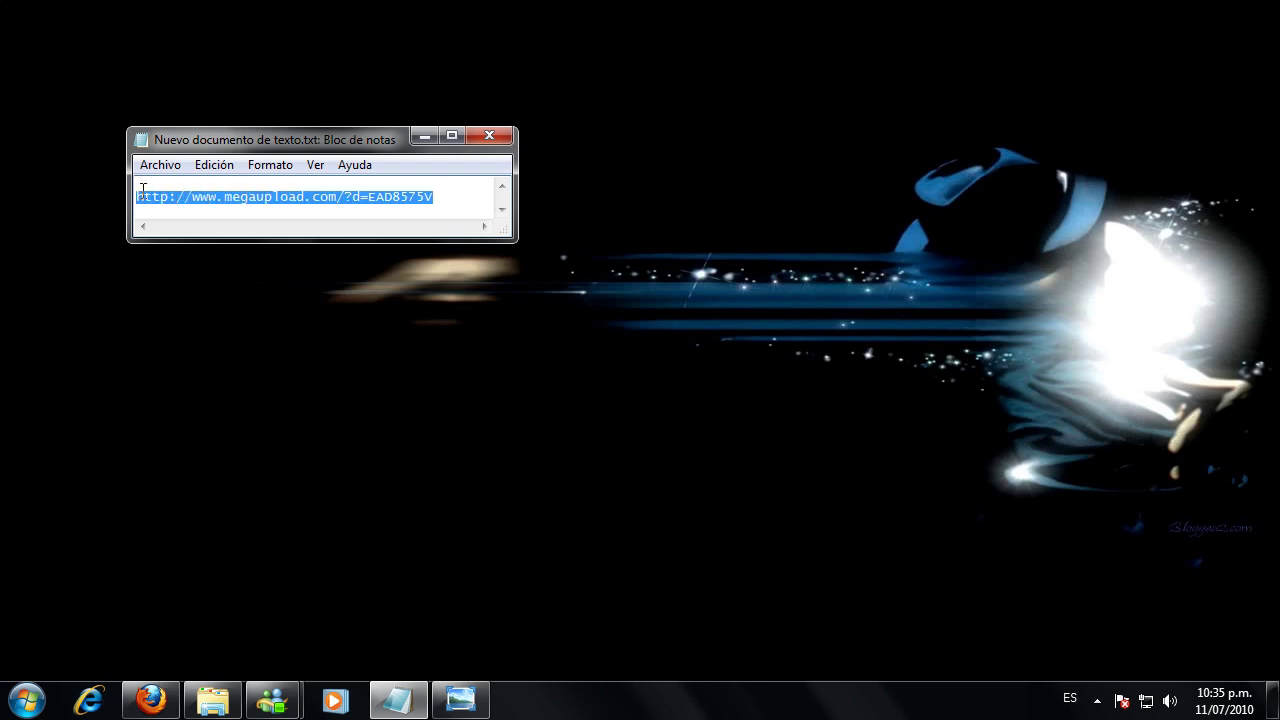
{"action": "right_click", "coordinate": [316, 197]}
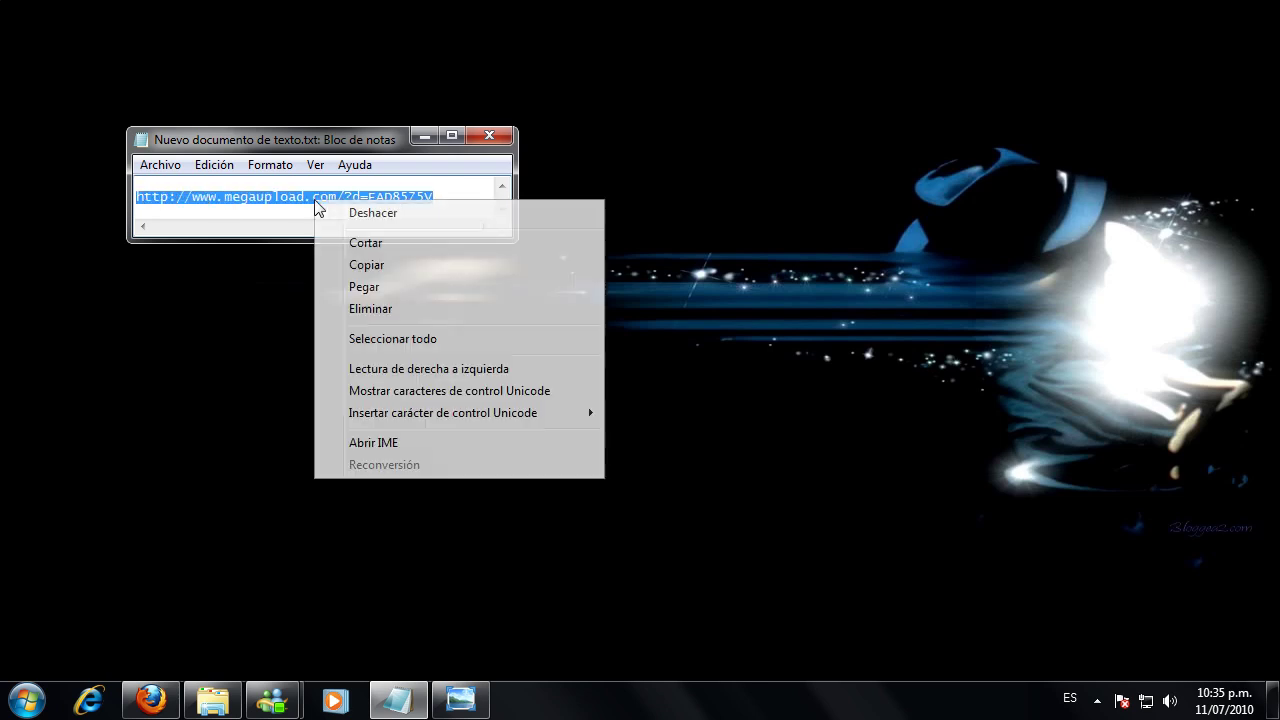
{"action": "left_click", "coordinate": [366, 265]}
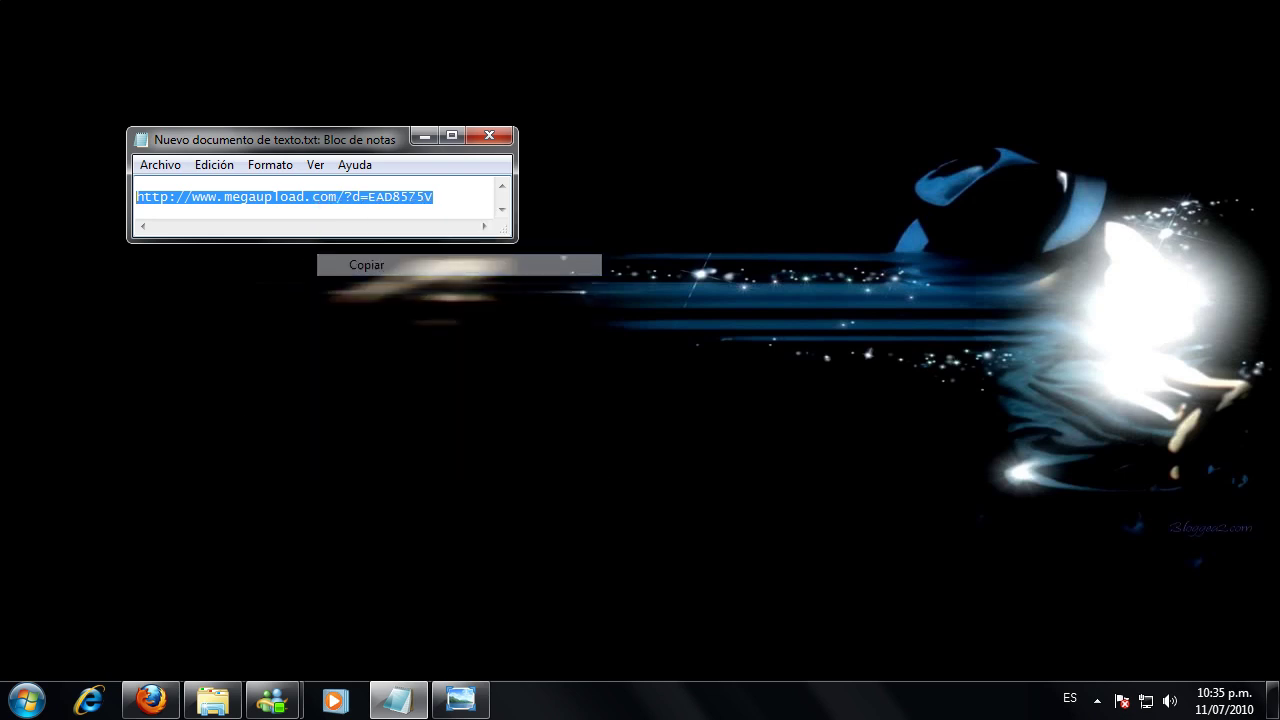
- Switch to Firefox and load the copied Megaupload link in place of the current address
{"action": "left_click", "coordinate": [151, 699]}
{"action": "left_click", "coordinate": [505, 65]}
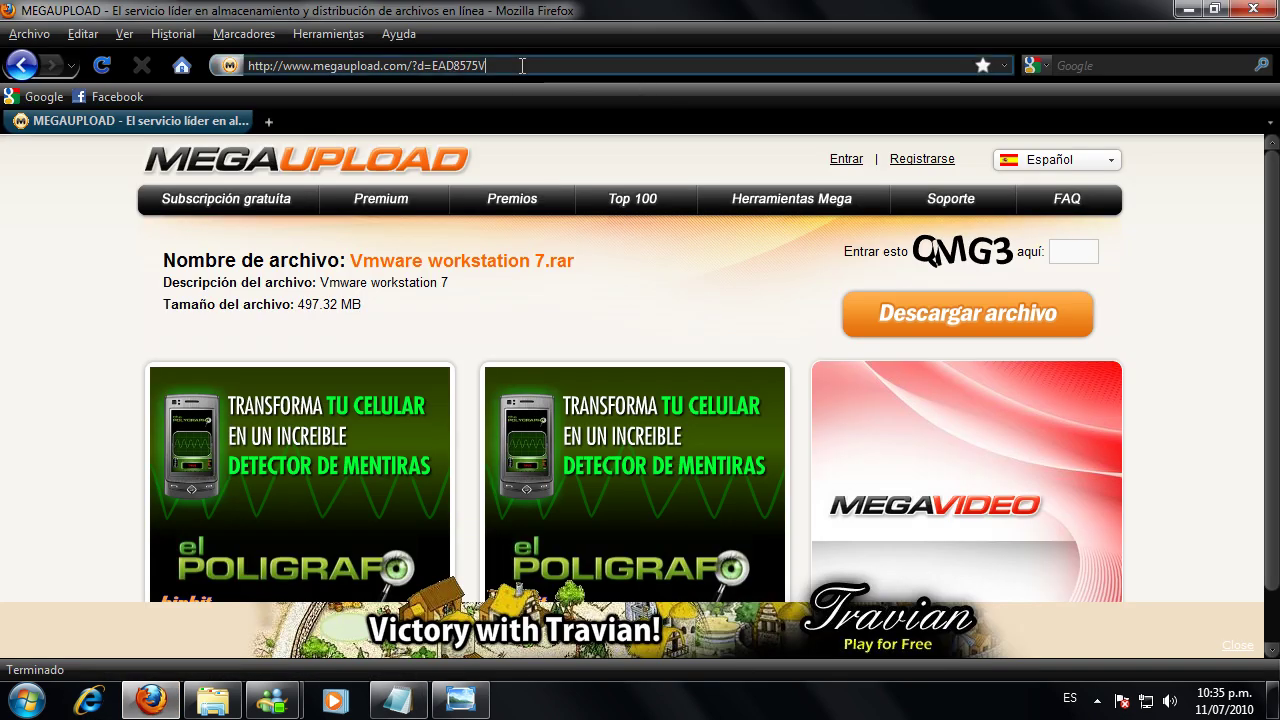
{"action": "right_click", "coordinate": [515, 64]}
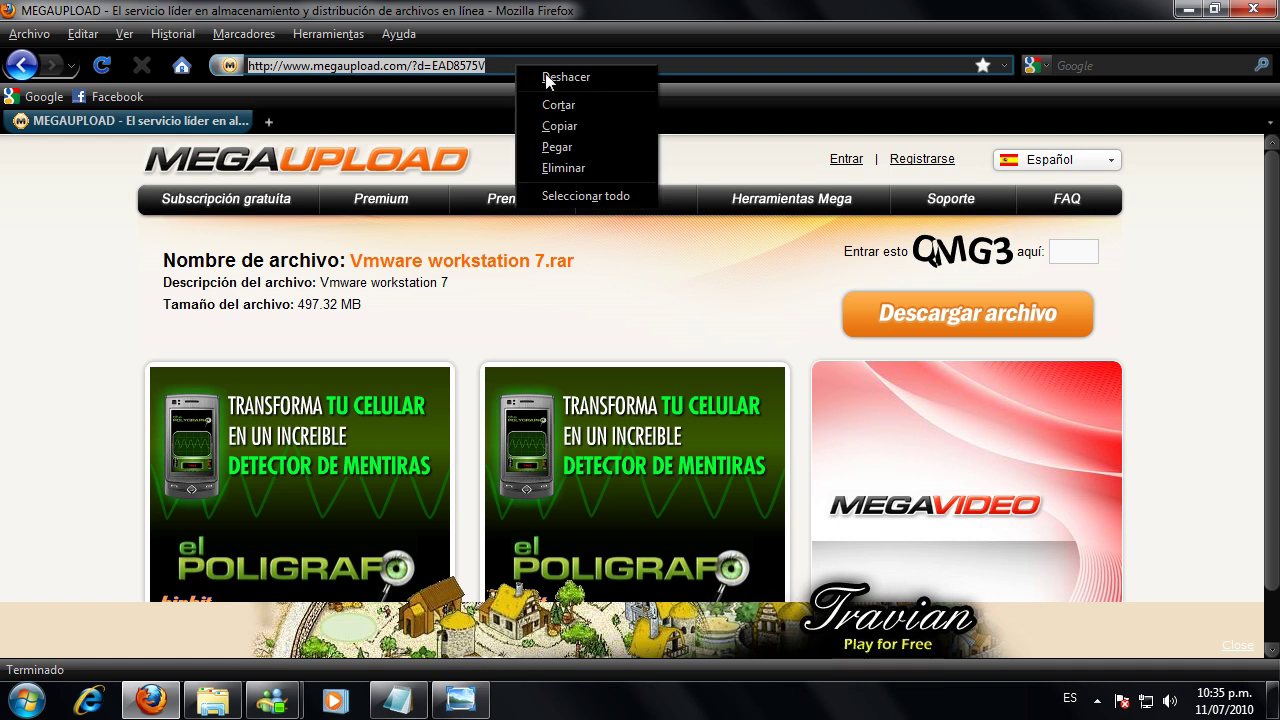
{"action": "left_click", "coordinate": [608, 147]}
{"action": "key", "text": "Return"}
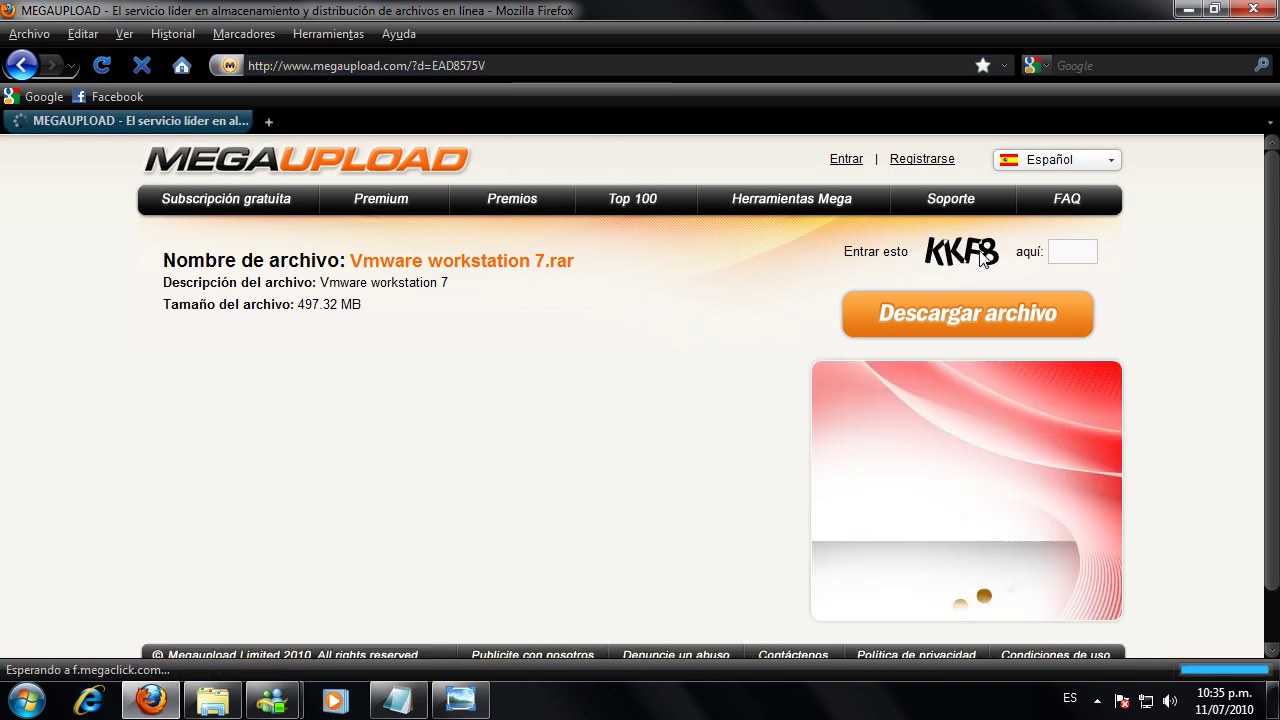
- Enter the captcha verification code and submit the download request for Vmware workstation 7.rar
{"action": "left_click", "coordinate": [1079, 254]}
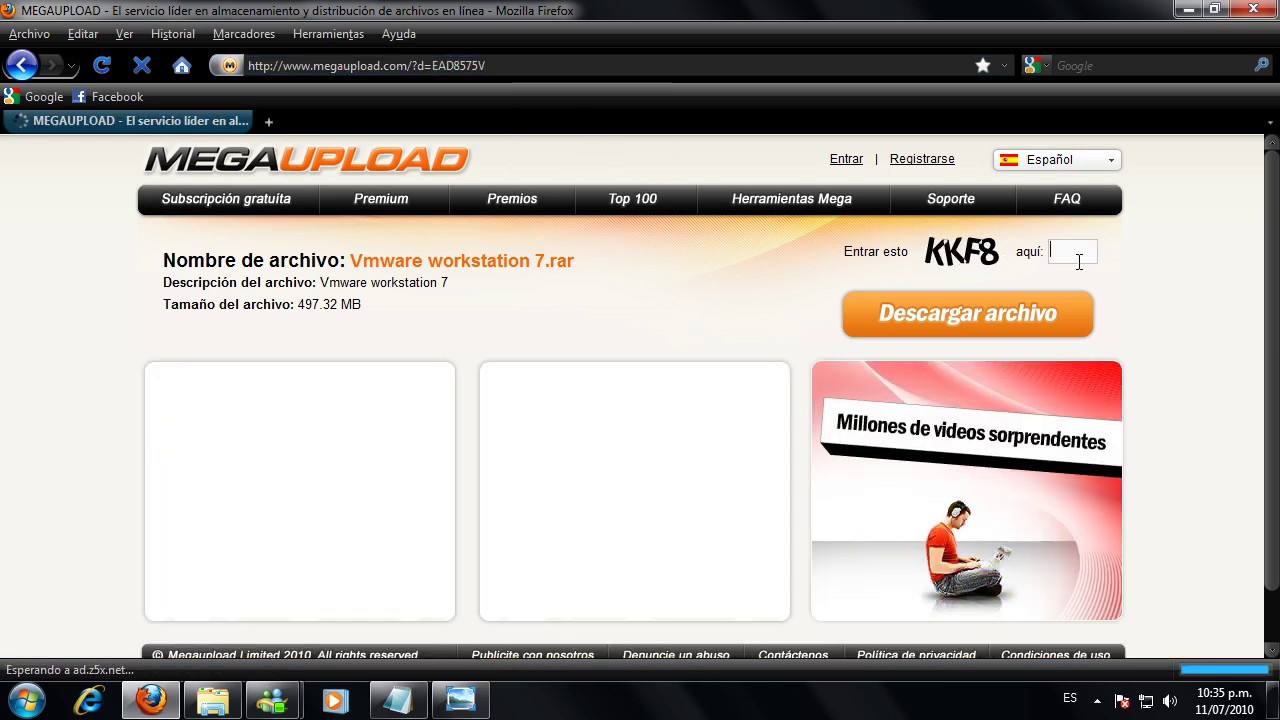
{"action": "type", "text": "K"}
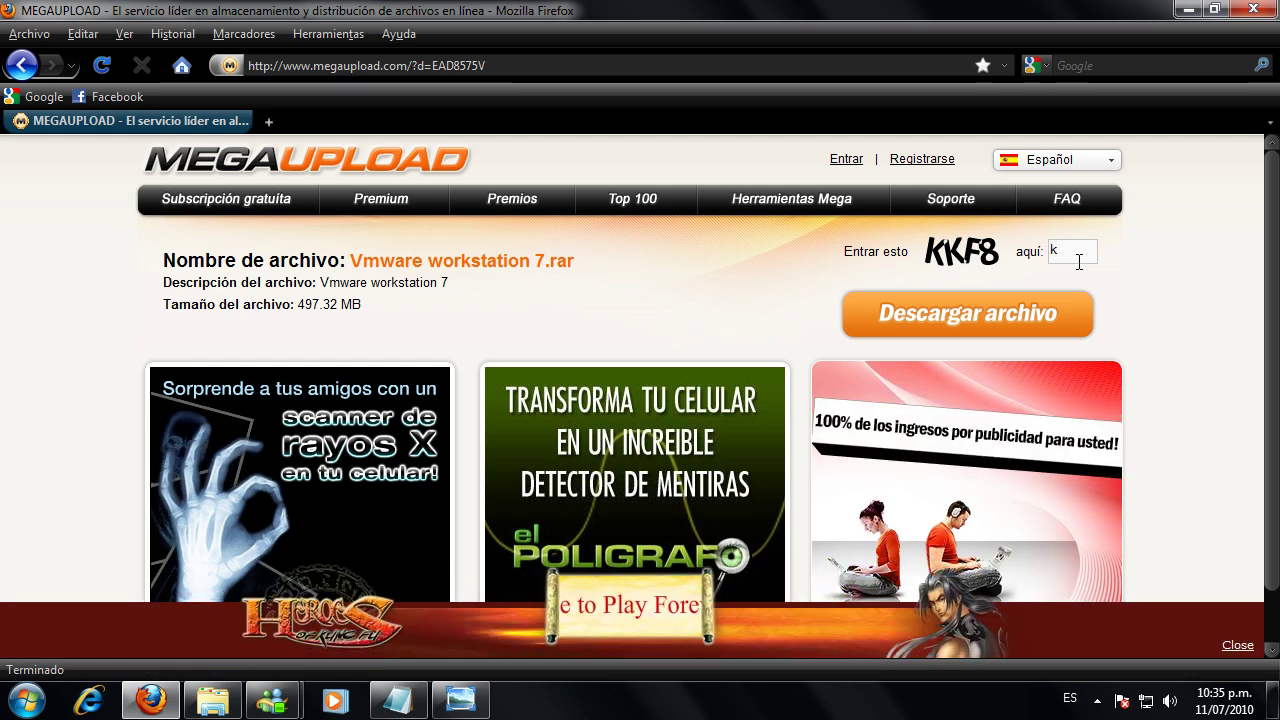
{"action": "type", "text": "kf8"}
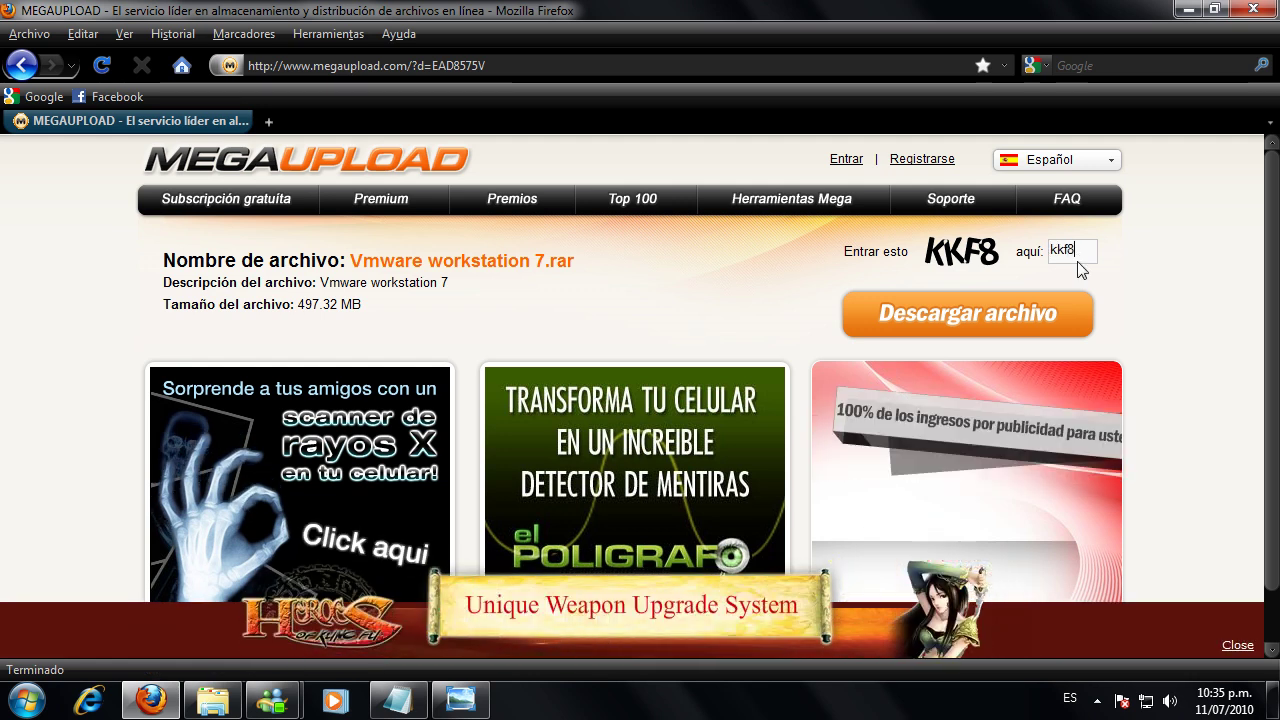
{"action": "left_click", "coordinate": [1029, 309]}
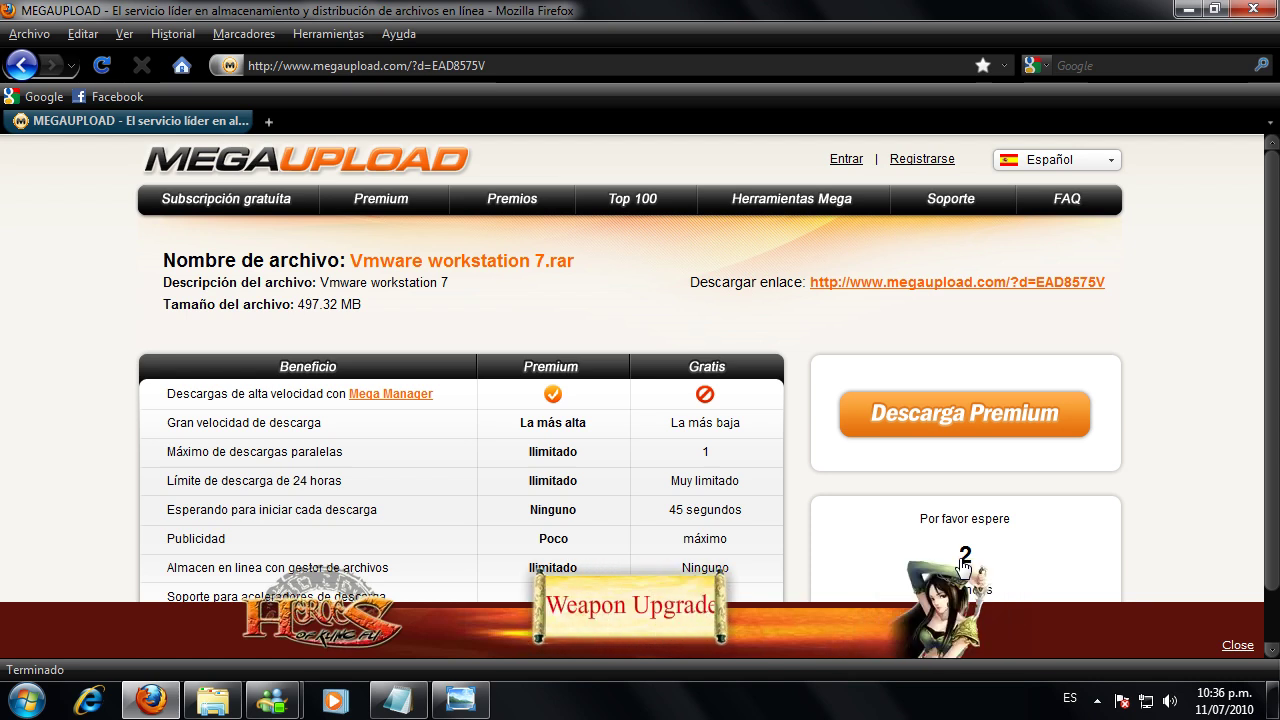
- Request the normal download of Vmware workstation 7.rar, choose to save the file, and dismiss the download dialog
{"action": "scroll", "coordinate": [1022, 490], "scroll_direction": "down", "scroll_amount": 1}
{"action": "left_click", "coordinate": [1034, 503]}
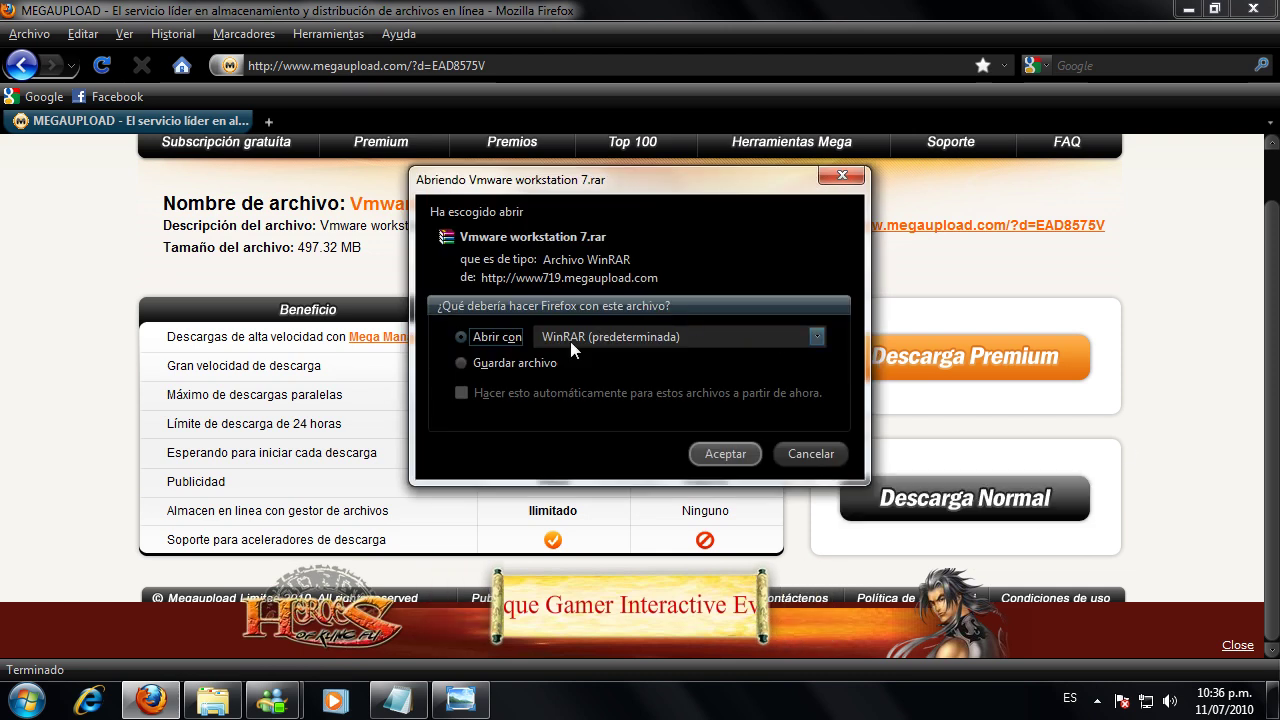
{"action": "left_click", "coordinate": [490, 361]}
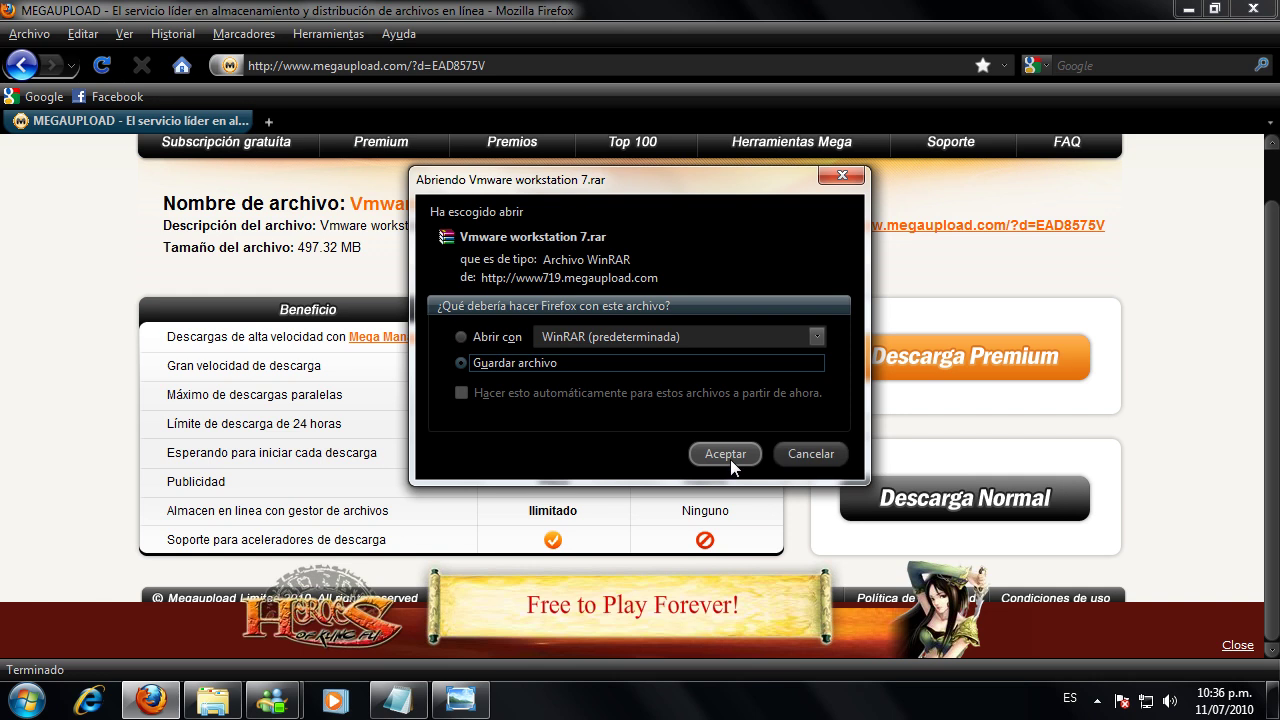
{"action": "left_click", "coordinate": [810, 455]}
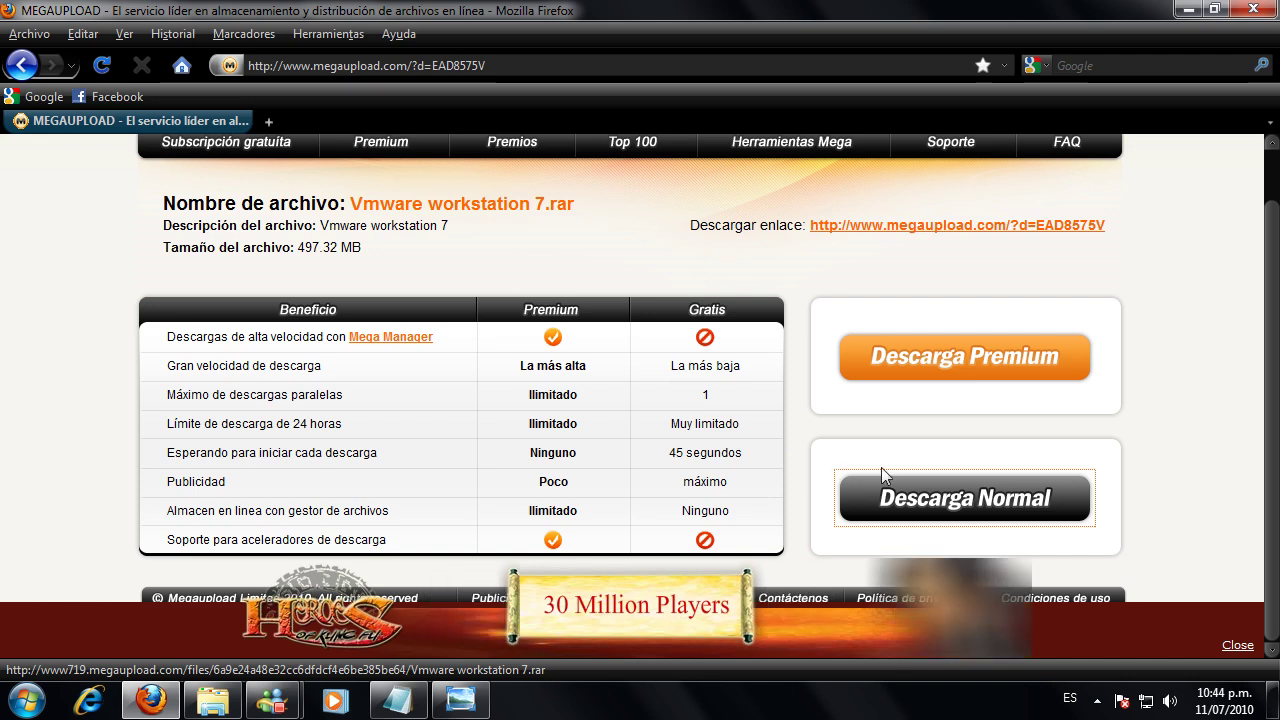
- Show the desktop and extract Vmware workstation 7.rar into its own Vmware workstation 7 folder
{"action": "left_click", "coordinate": [1274, 700]}
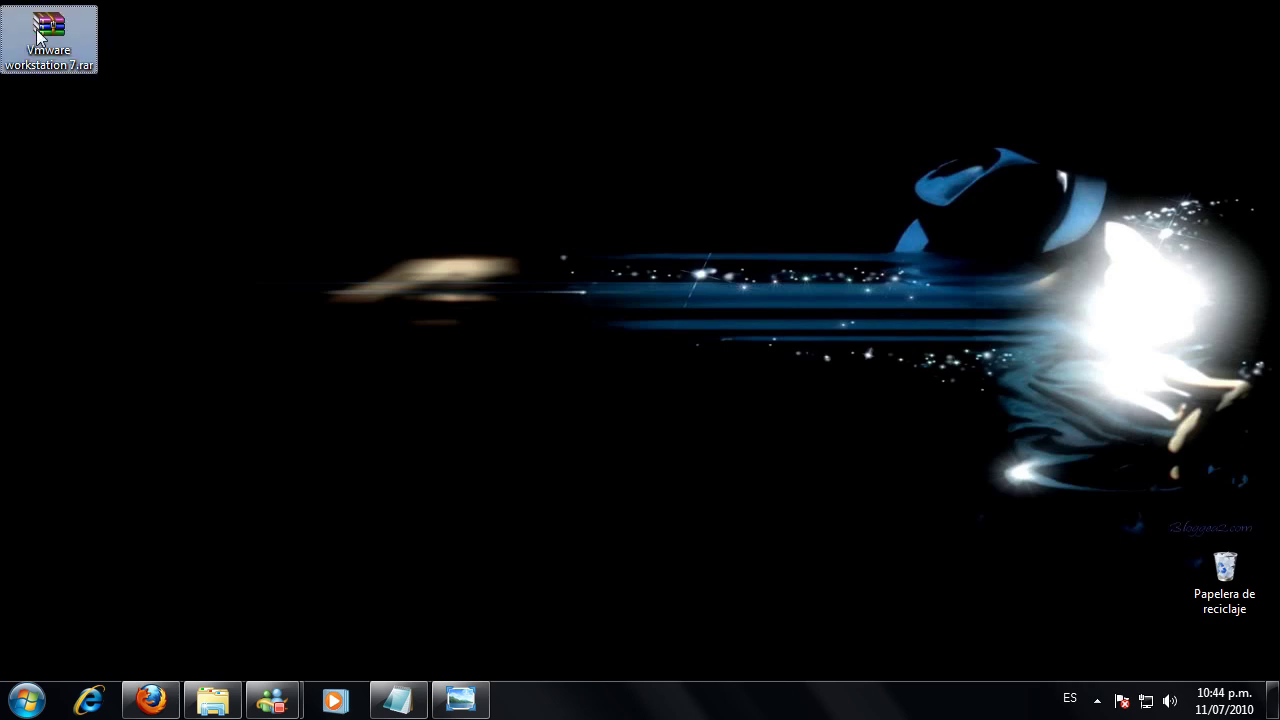
{"action": "right_click", "coordinate": [61, 46]}
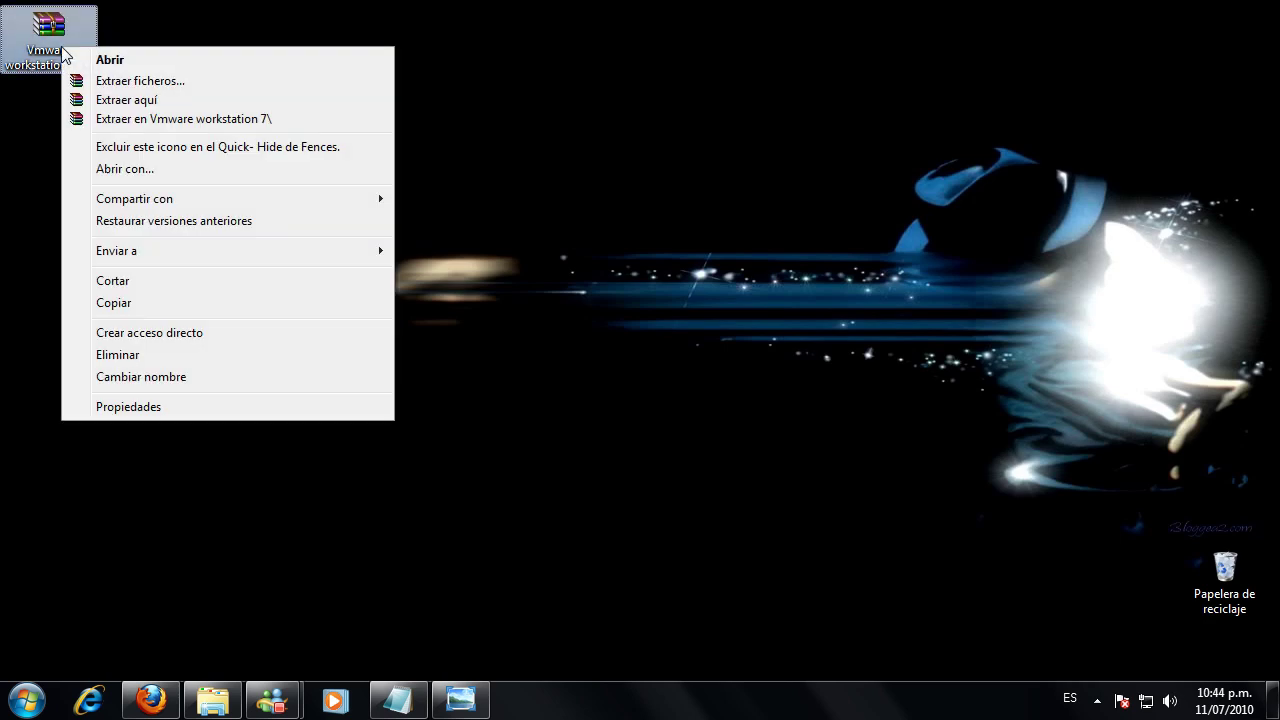
{"action": "left_click", "coordinate": [219, 118]}
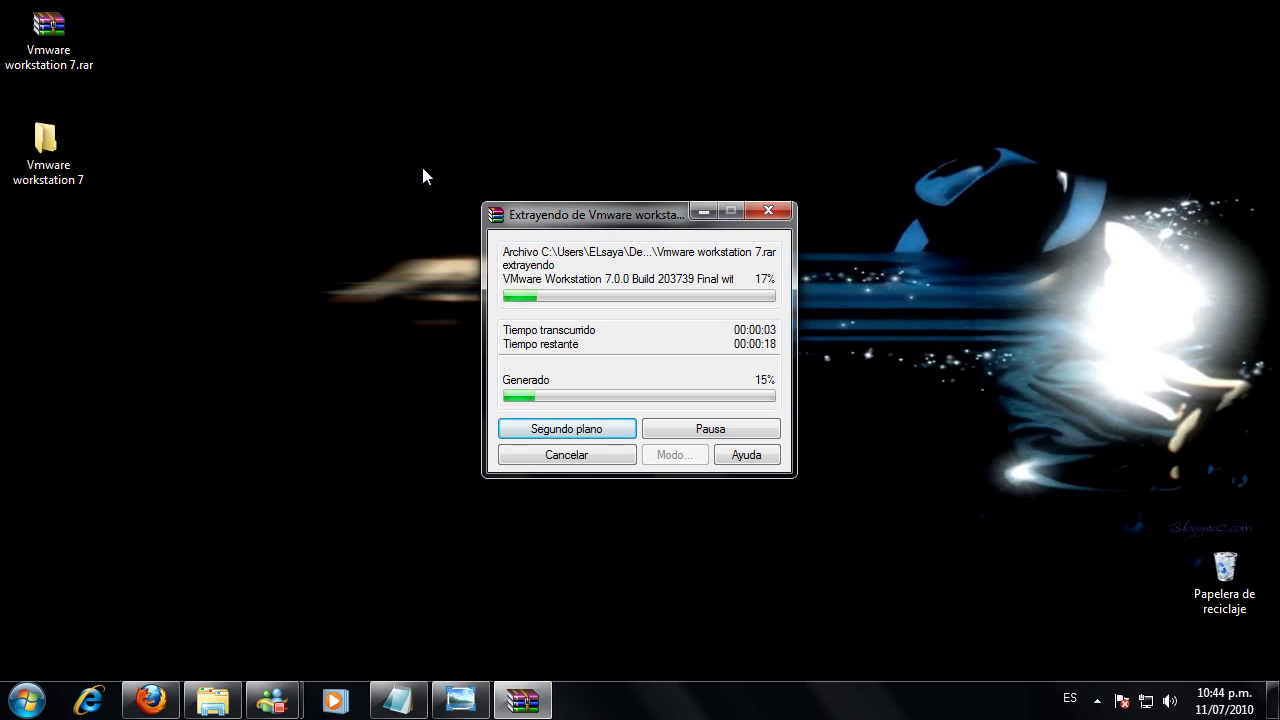
{"action": "left_click_drag", "start_coordinate": [612, 224], "coordinate": [561, 204]}
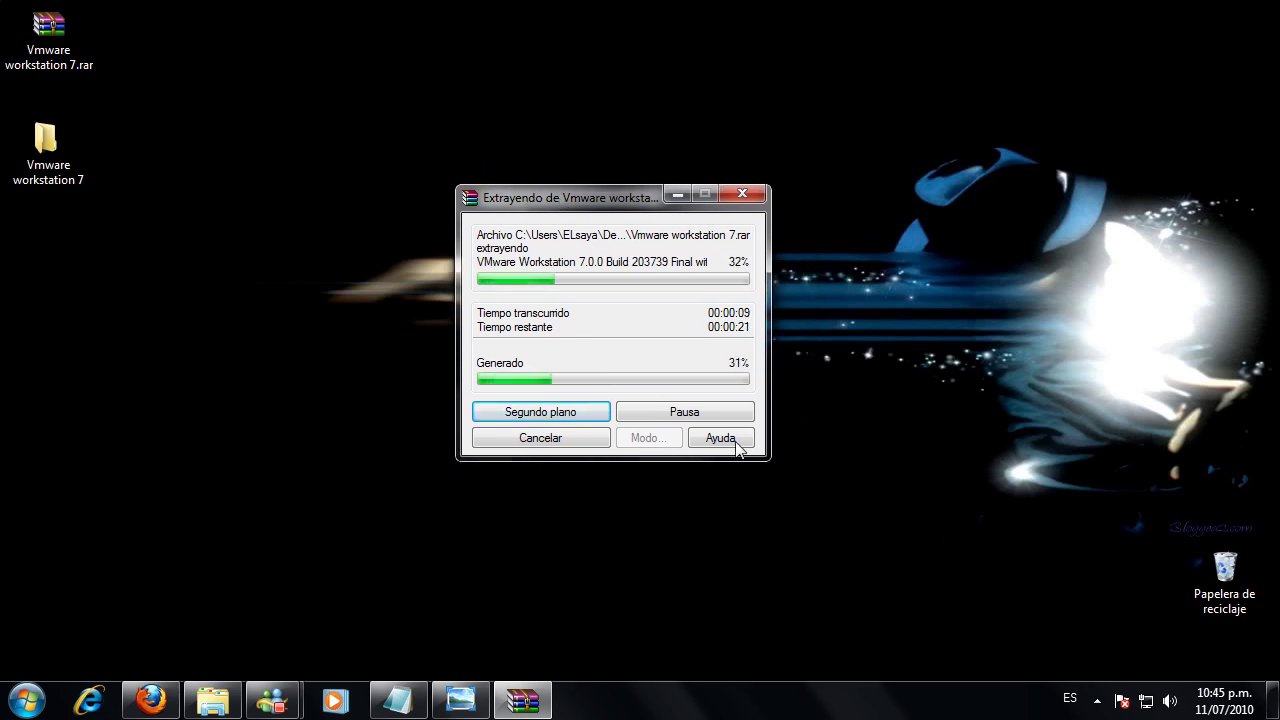
{"action": "mouse_move", "coordinate": [581, 202]}
{"action": "left_mouse_down"}
{"action": "mouse_move", "coordinate": [596, 207]}
{"action": "mouse_move", "coordinate": [573, 199]}
{"action": "left_mouse_up"}
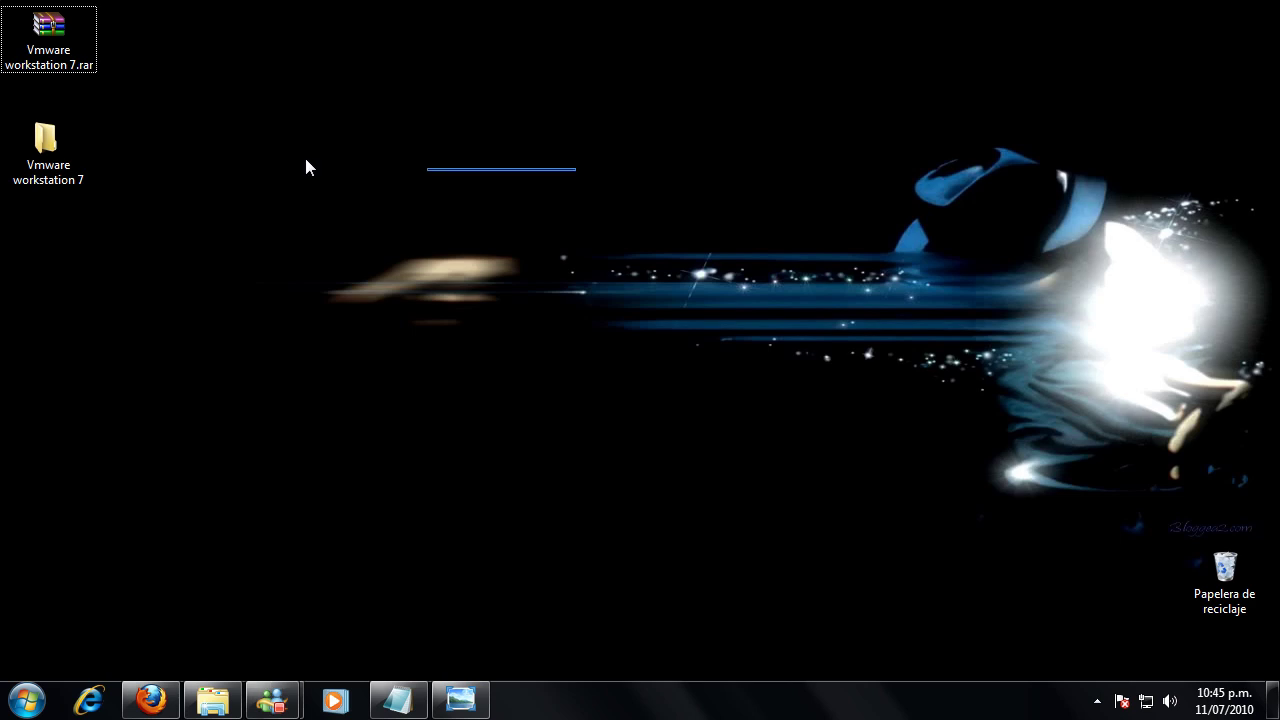
- Open the extracted Vmware workstation 7 folder and its inner folder, and run the VMware Workstation 7.0.0 installer
{"action": "double_click", "coordinate": [50, 160]}
{"action": "double_click", "coordinate": [248, 141]}
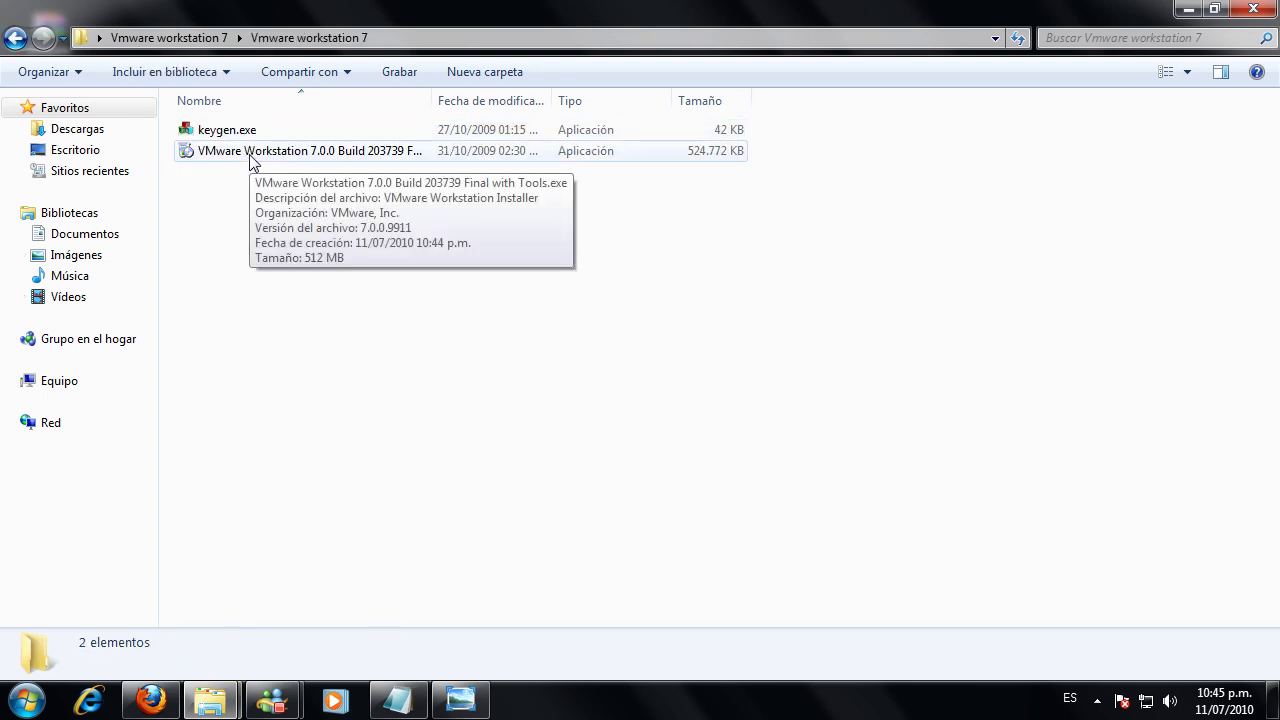
{"action": "left_click", "coordinate": [251, 163]}
{"action": "left_click", "coordinate": [196, 130]}
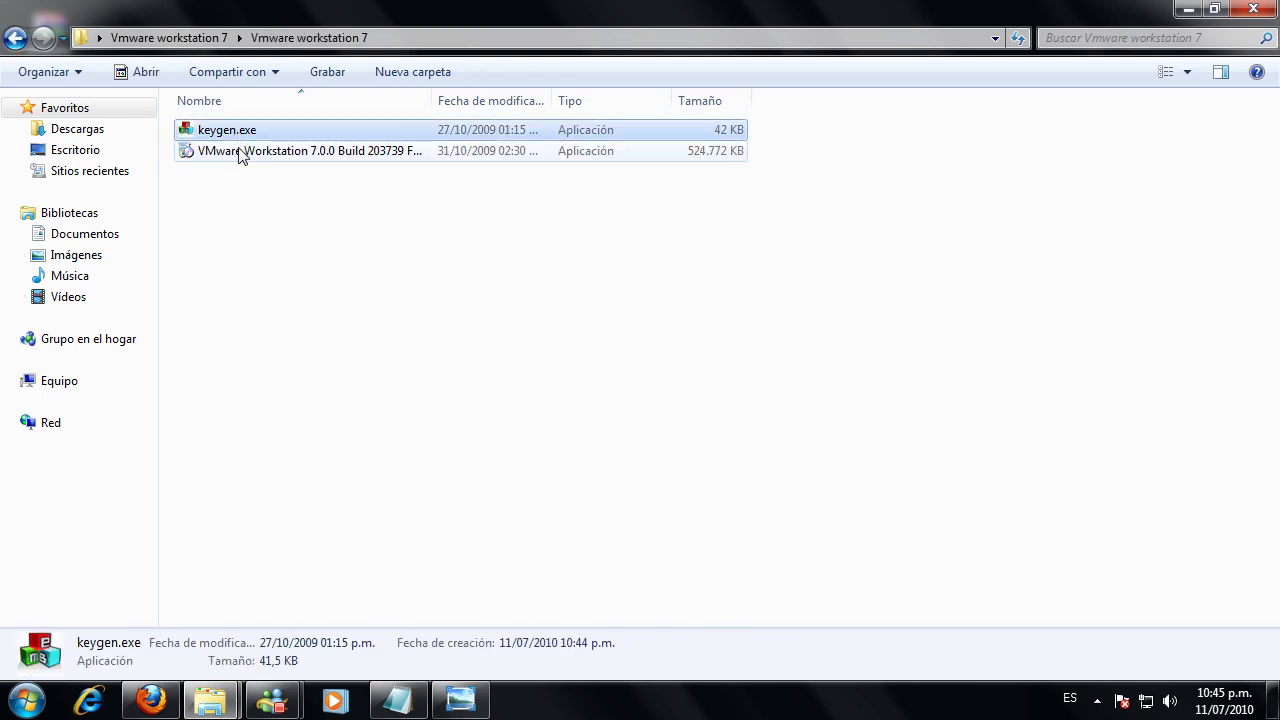
{"action": "double_click", "coordinate": [240, 152]}
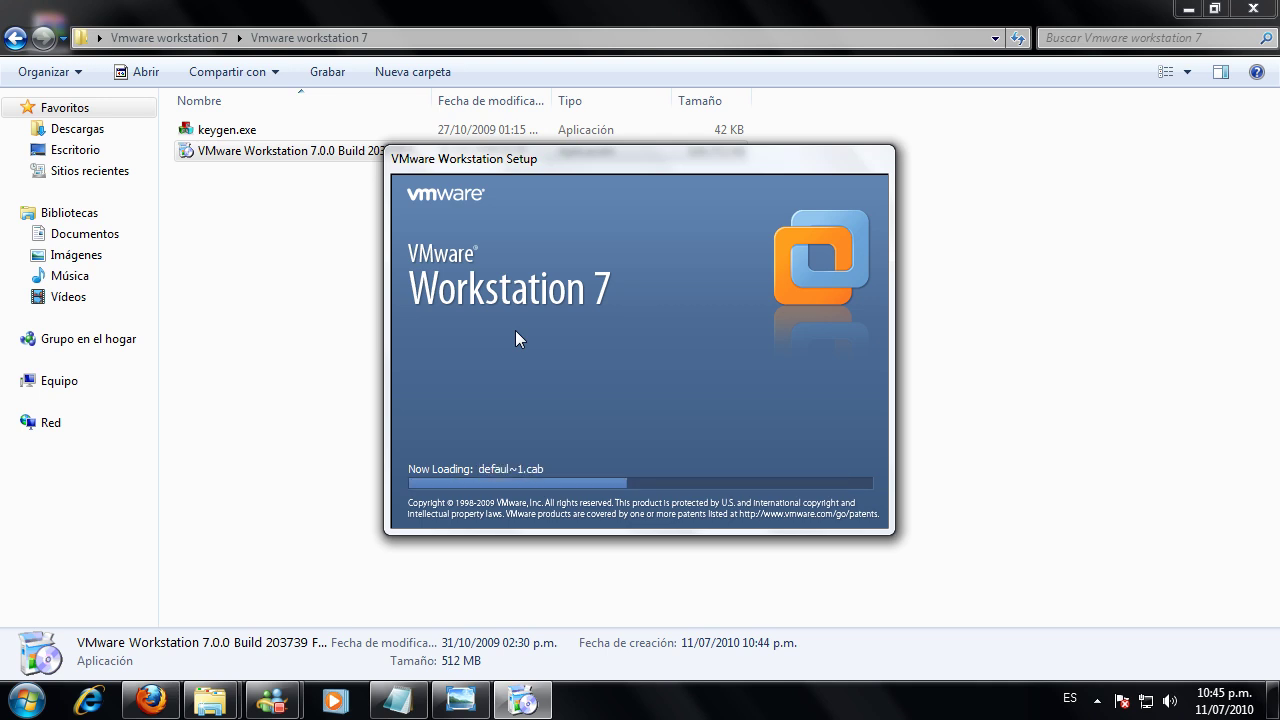
- Start a Typical installation of VMware Workstation with the default destination folder and all three shortcuts kept
{"action": "left_click", "coordinate": [741, 512]}
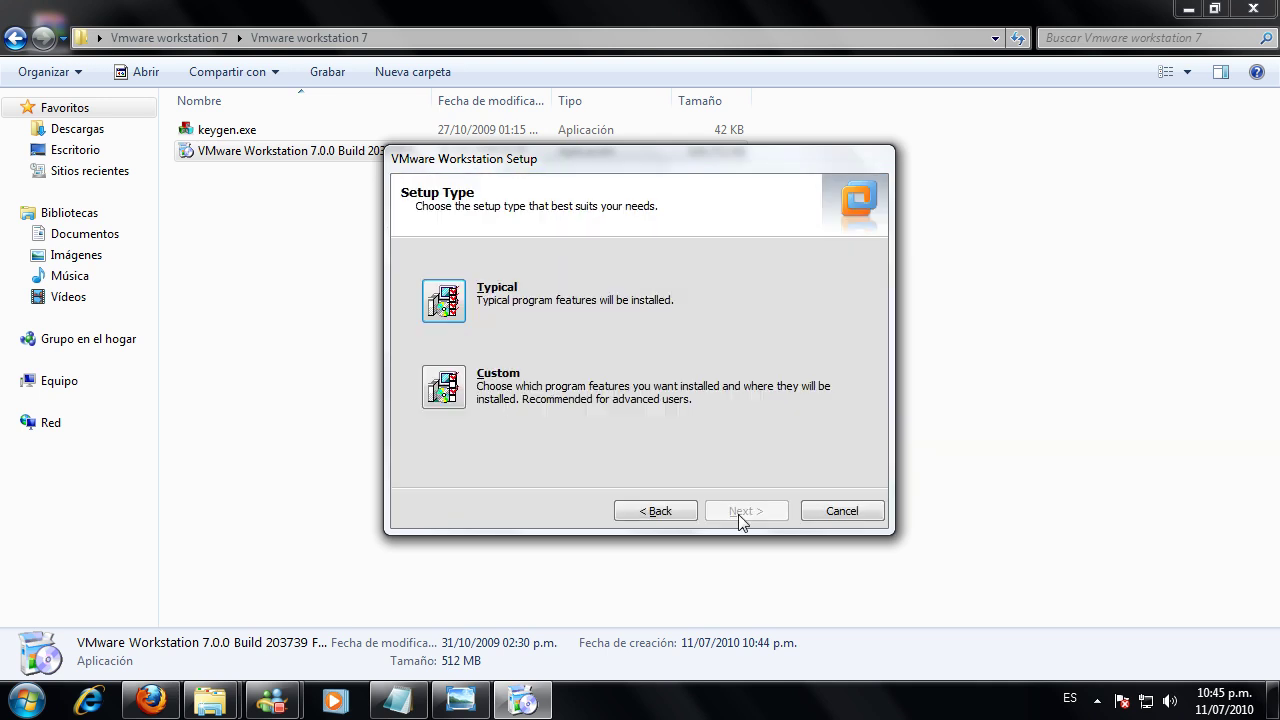
{"action": "left_click", "coordinate": [445, 299]}
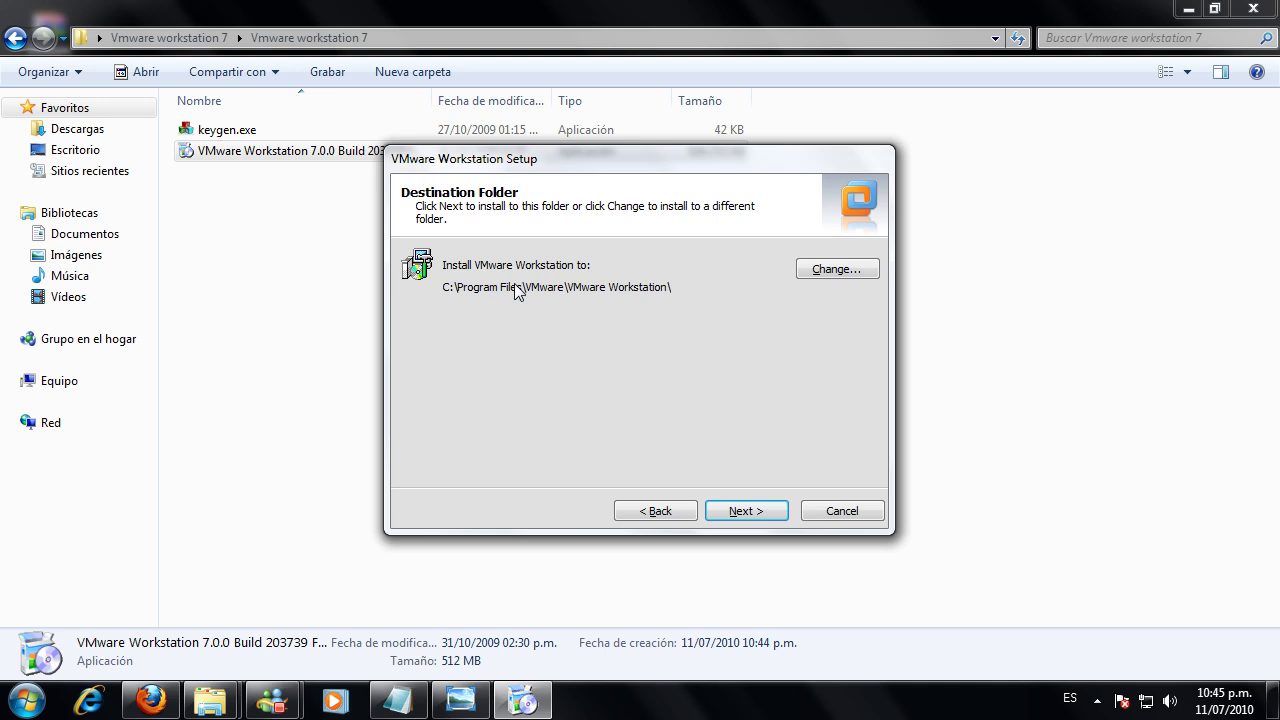
{"action": "left_click", "coordinate": [743, 512]}
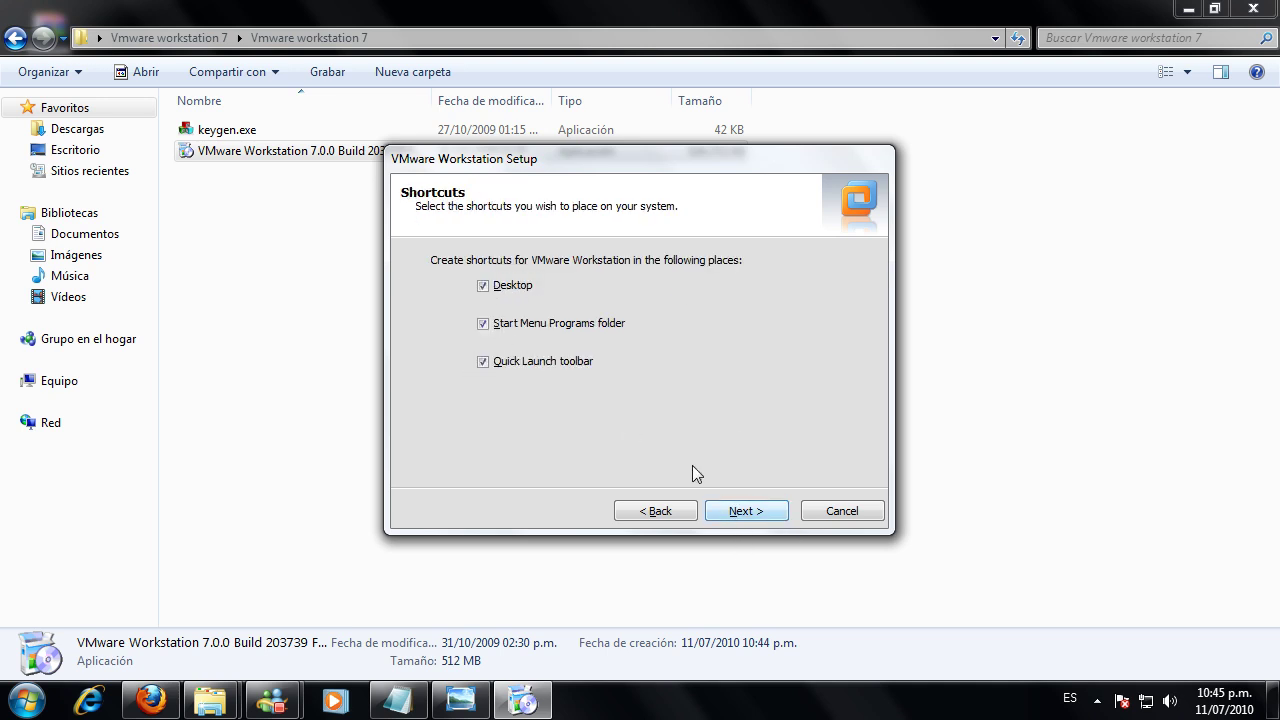
{"action": "left_click", "coordinate": [755, 515]}
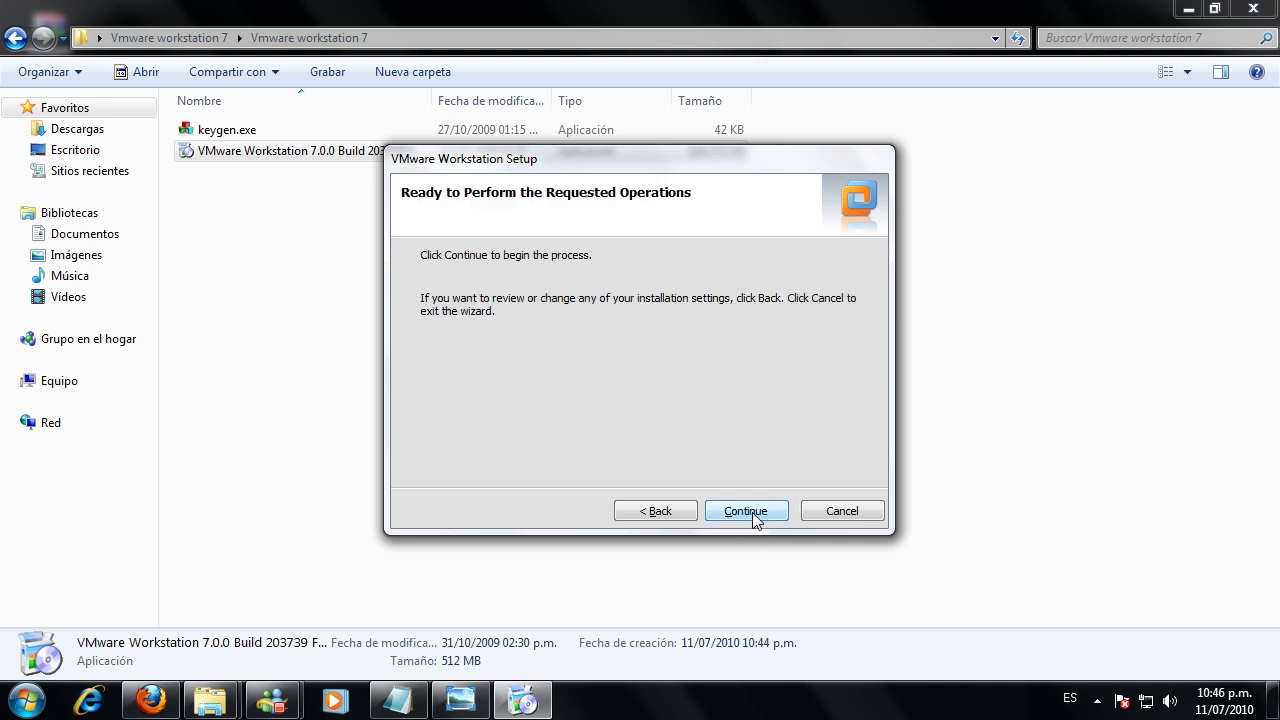
{"action": "left_click", "coordinate": [752, 516]}
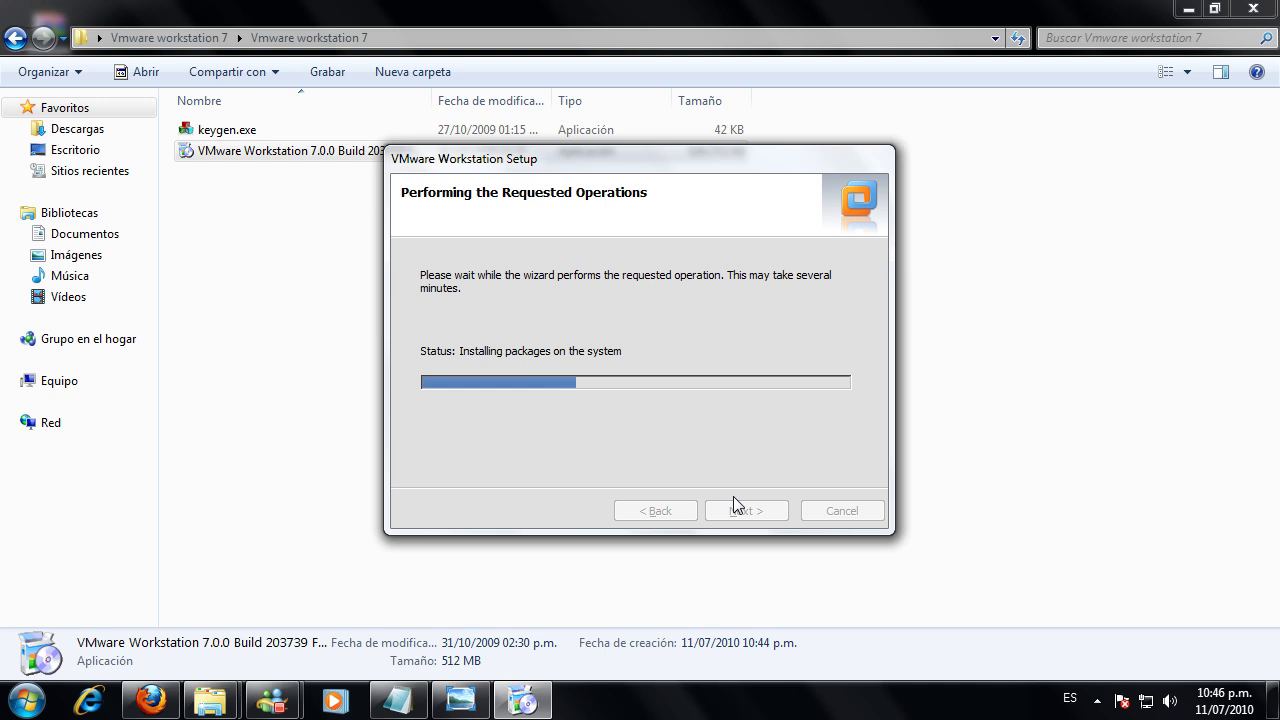
- Run keygen.exe from the extracted folder, generate a serial number and copy it
{"action": "key", "text": "Up"}
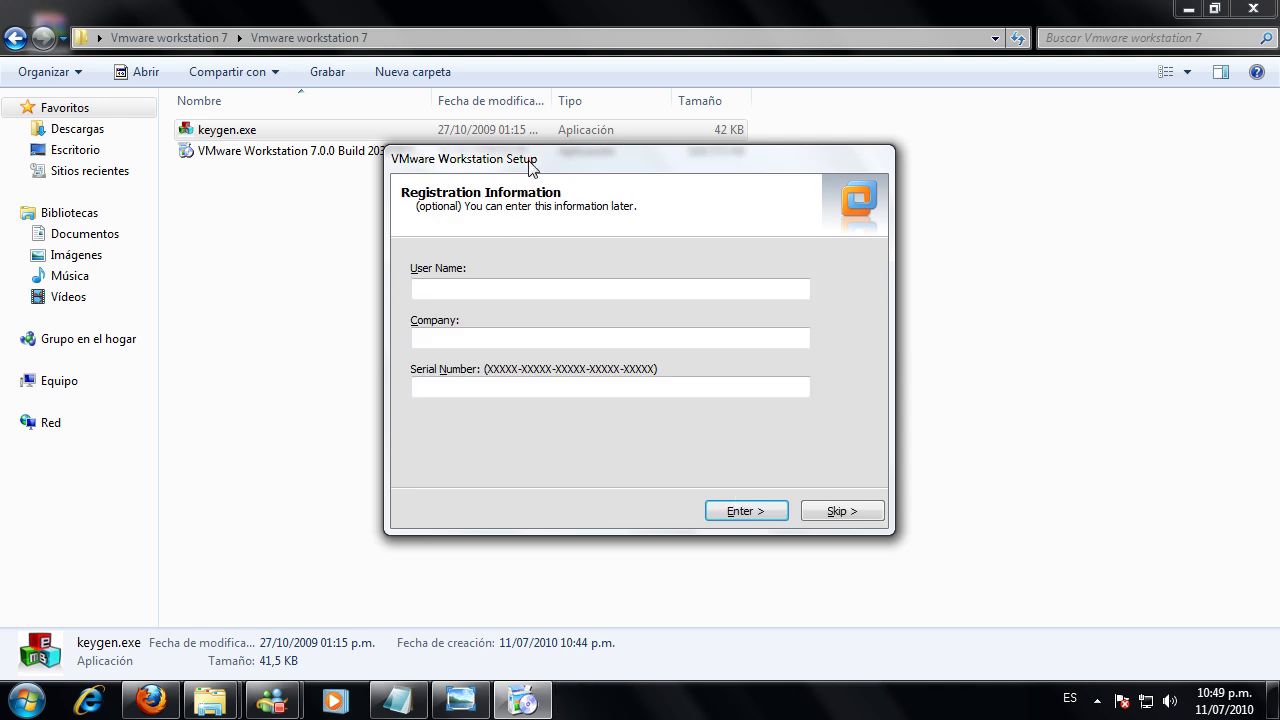
{"action": "left_click_drag", "start_coordinate": [530, 167], "coordinate": [582, 172]}
{"action": "double_click", "coordinate": [240, 130]}
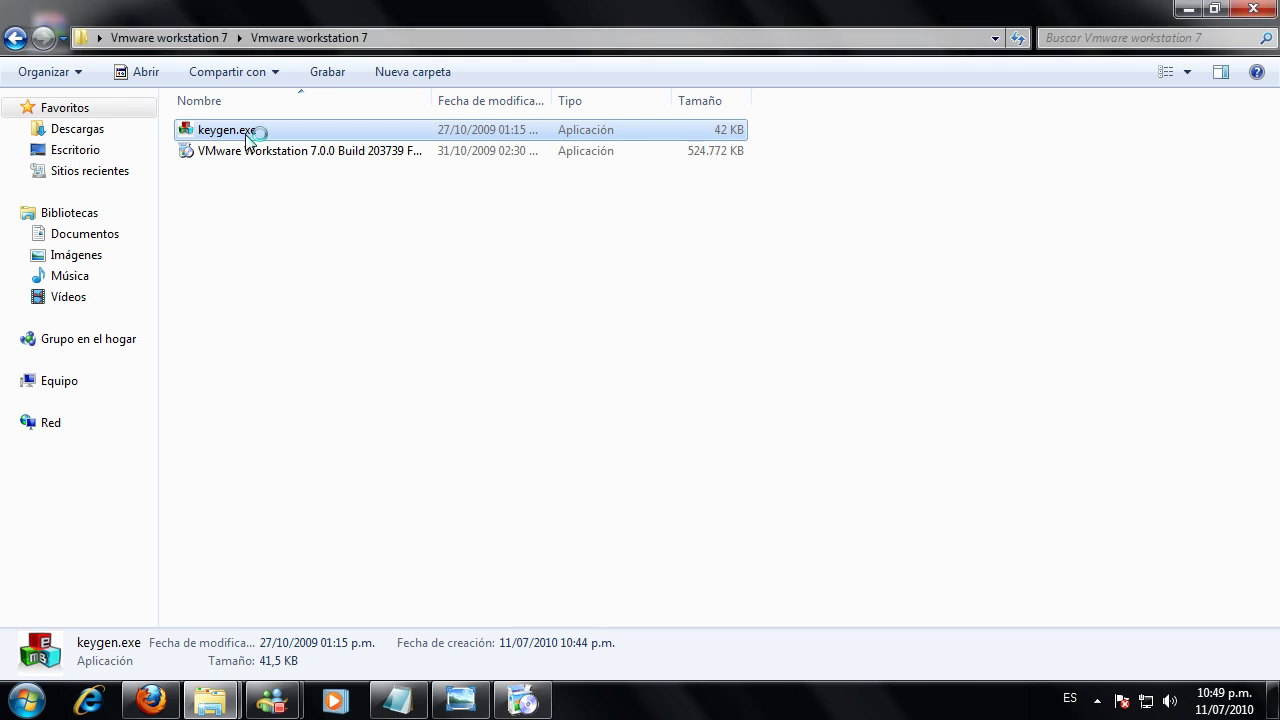
{"action": "left_click", "coordinate": [605, 424]}
{"action": "left_click", "coordinate": [605, 424]}
{"action": "left_click_drag", "start_coordinate": [755, 382], "coordinate": [527, 386]}
{"action": "key", "text": "ctrl+c"}
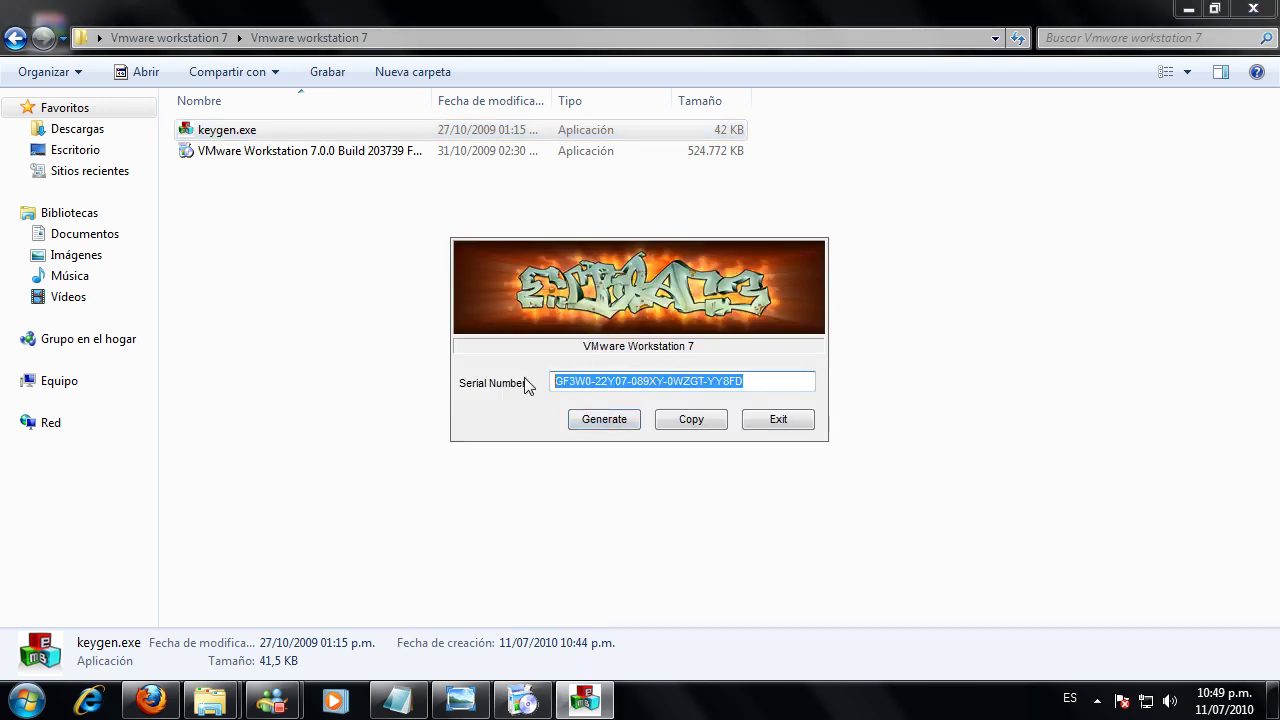
- Place the two windows side by side, paste the serial number and enter the user name in the registration form, and submit it
{"action": "left_click", "coordinate": [523, 700]}
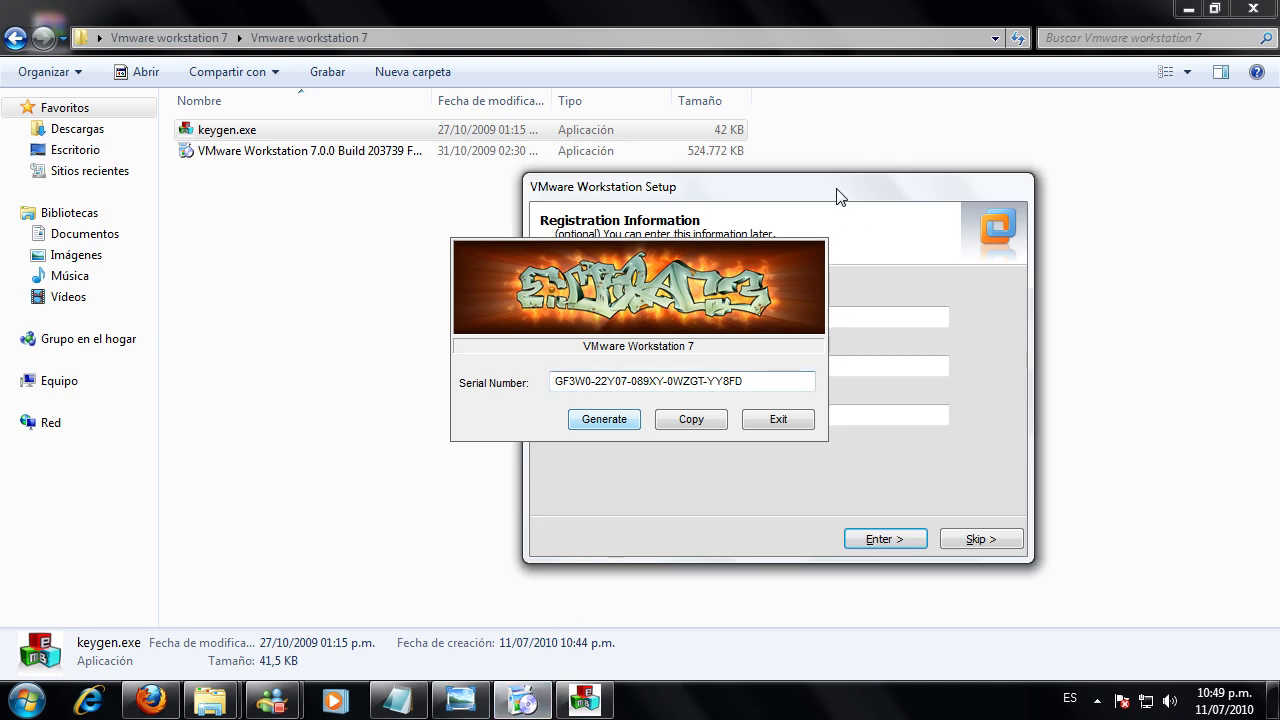
{"action": "left_click_drag", "start_coordinate": [838, 197], "coordinate": [1109, 239]}
{"action": "left_click_drag", "start_coordinate": [685, 295], "coordinate": [368, 249]}
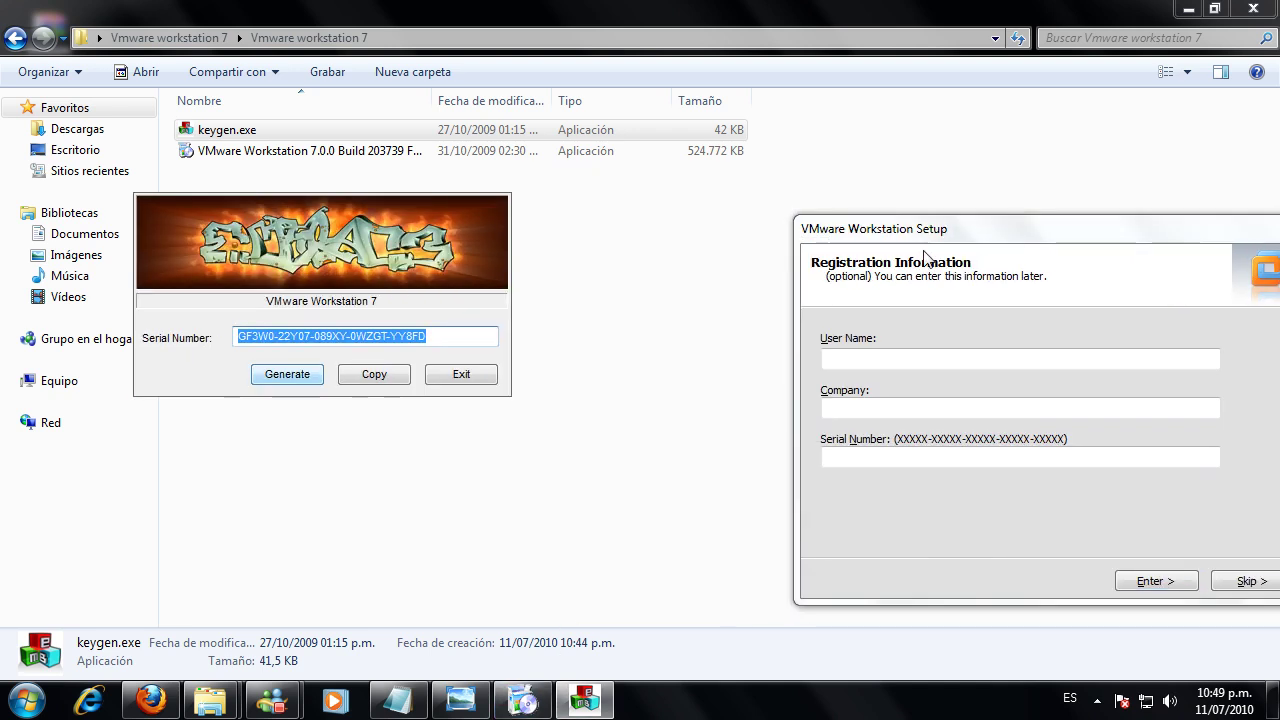
{"action": "left_click_drag", "start_coordinate": [914, 238], "coordinate": [698, 225]}
{"action": "left_click", "coordinate": [648, 447]}
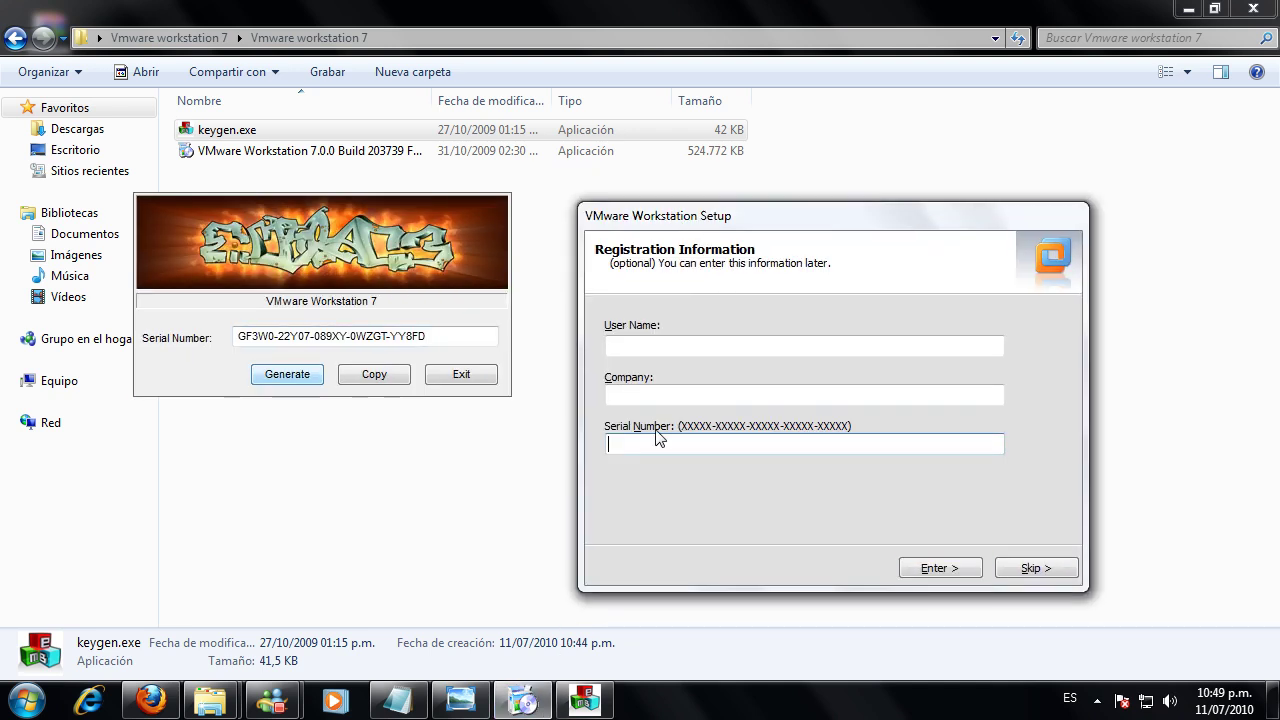
{"action": "key", "text": "ctrl+v"}
{"action": "left_click", "coordinate": [637, 346]}
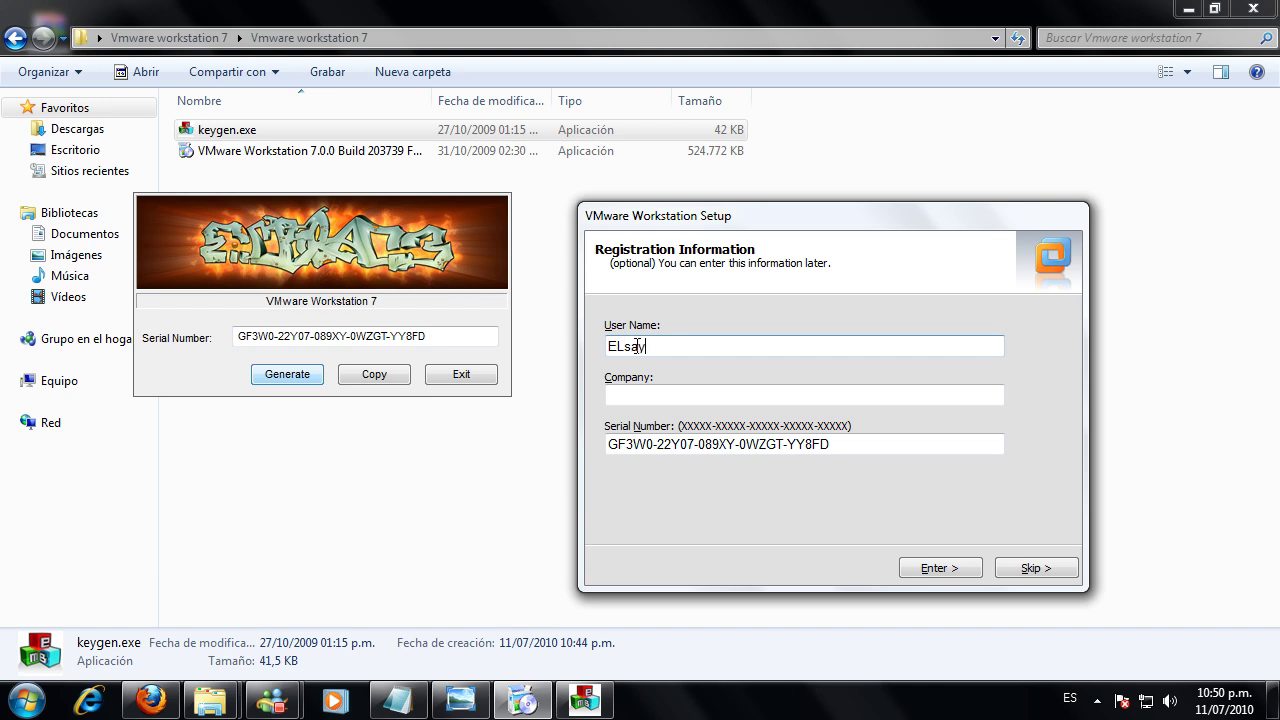
{"action": "left_click", "coordinate": [957, 572]}
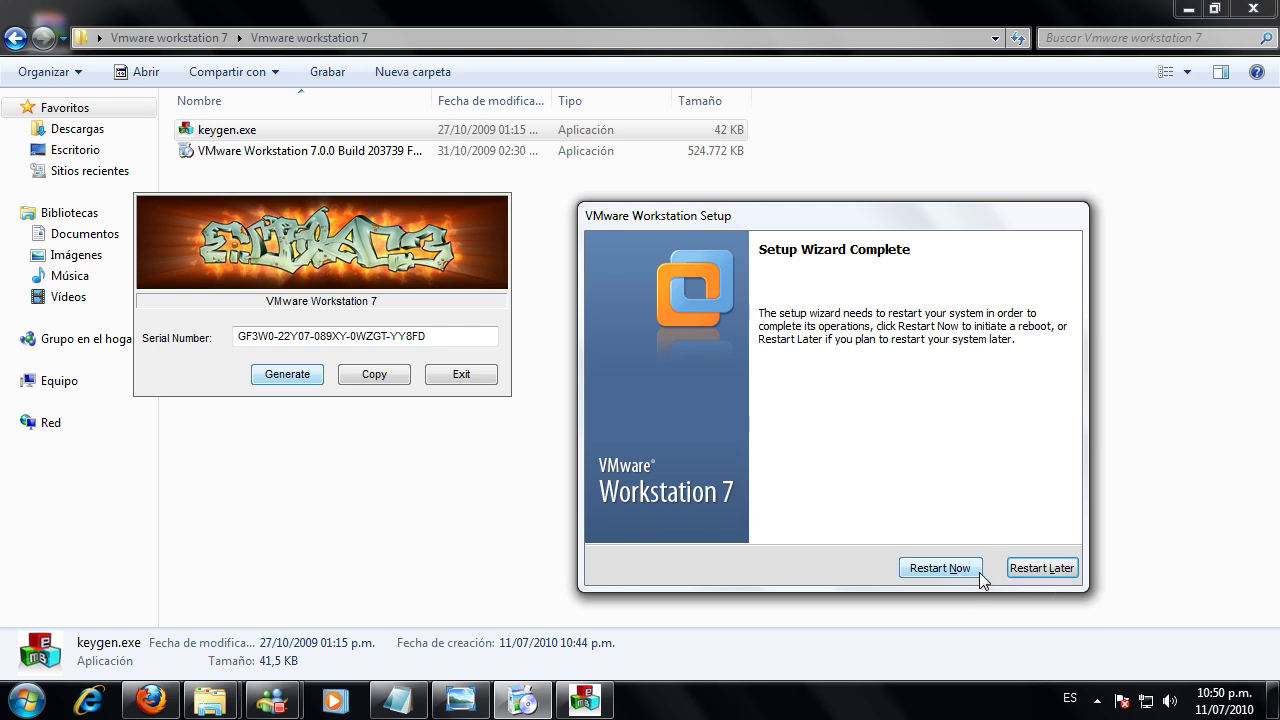
- Finish the VMware Workstation setup wizard by postponing the system restart
{"action": "left_click", "coordinate": [1037, 566]}
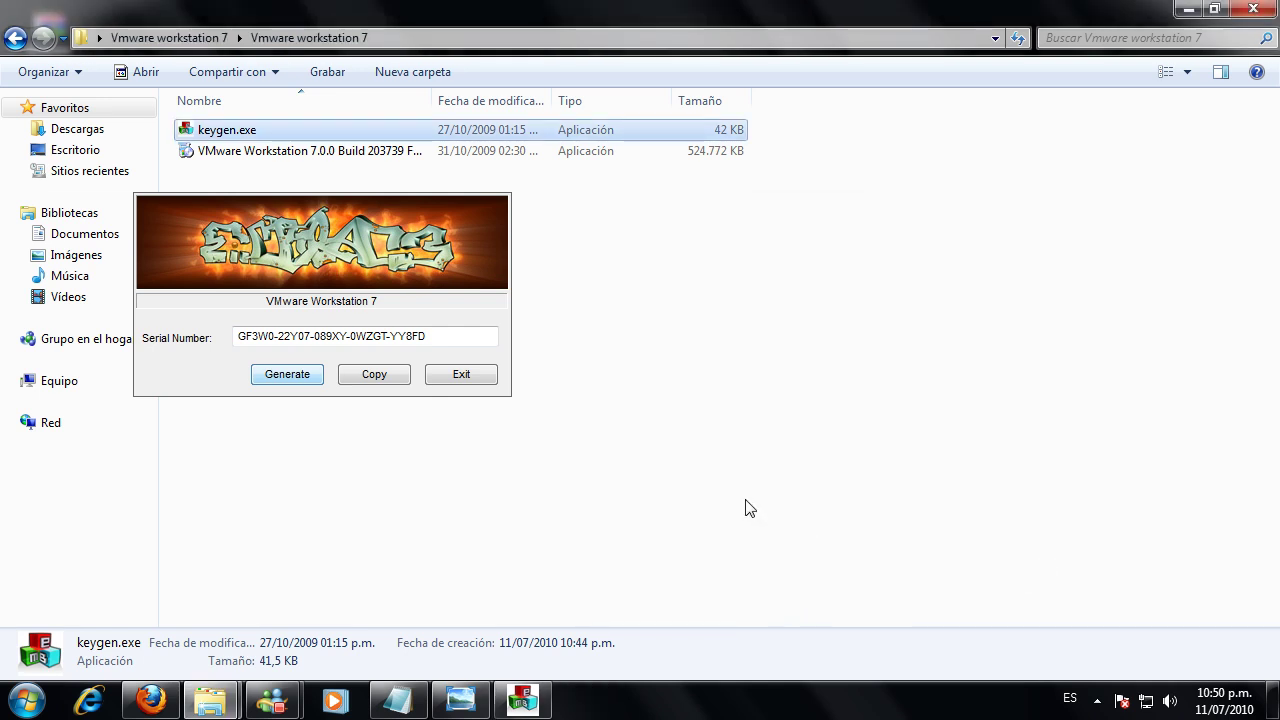
{"action": "left_click", "coordinate": [678, 496]}
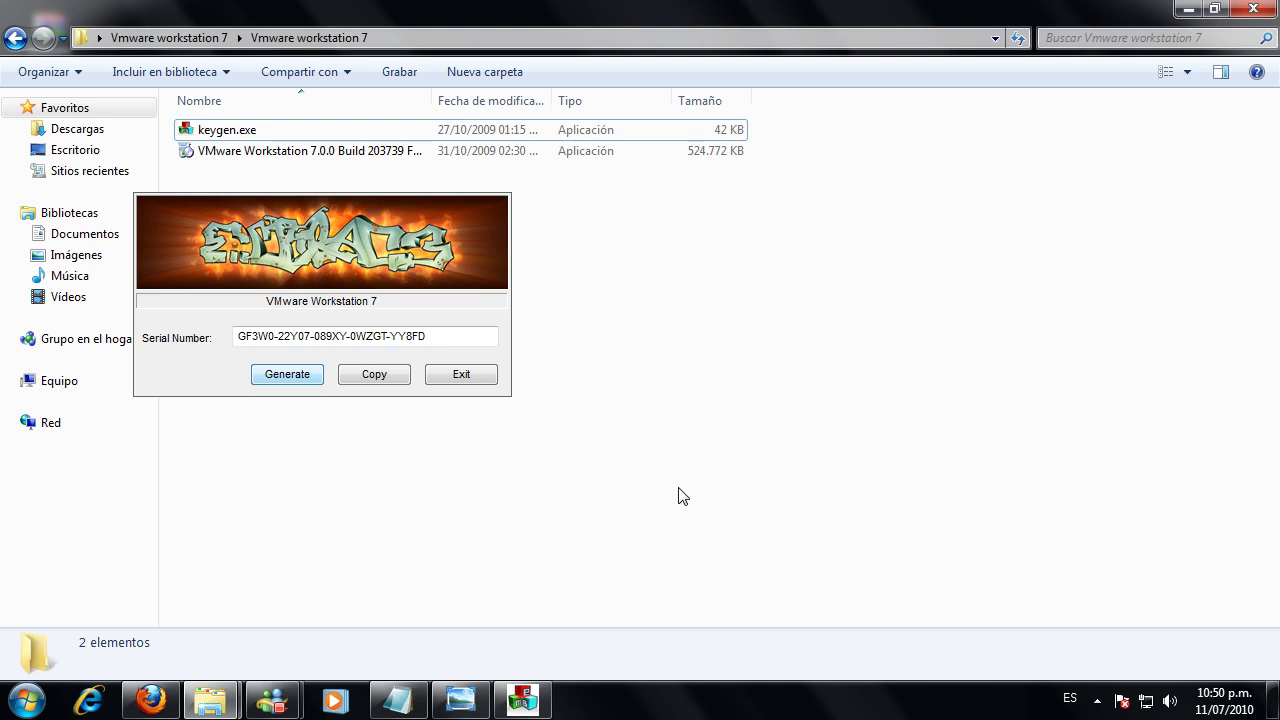
{"action": "left_click", "coordinate": [28, 699]}
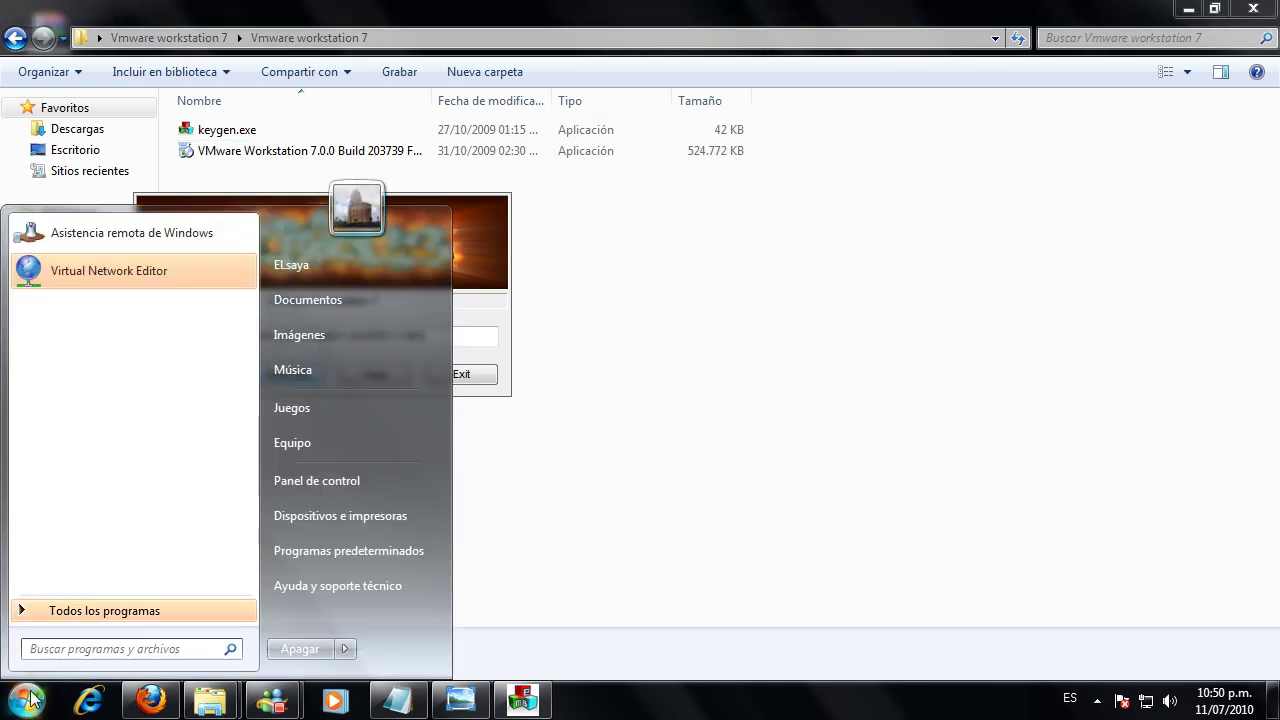
{"action": "left_click", "coordinate": [987, 604]}
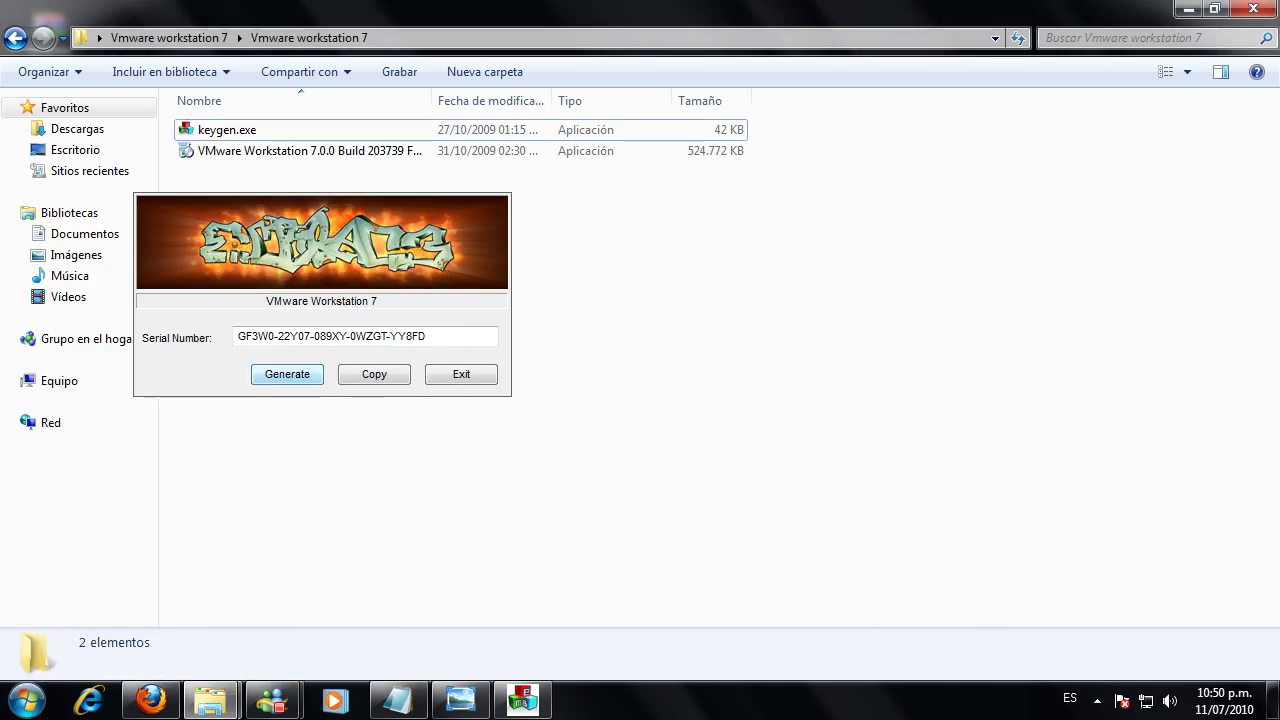
- Close the extracted files' folder window and exit the key generator to clear the desktop
{"action": "key", "text": "alt+F4"}
{"action": "left_click", "coordinate": [40, 322]}
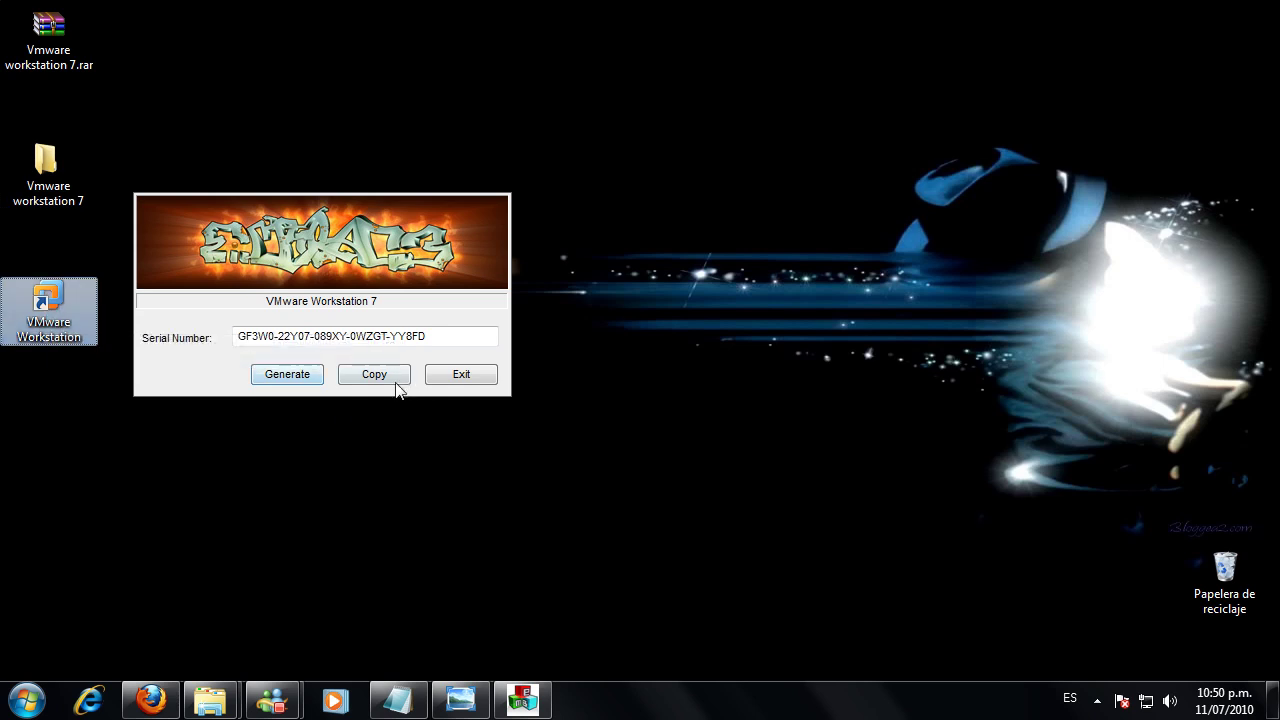
{"action": "left_click", "coordinate": [457, 378]}
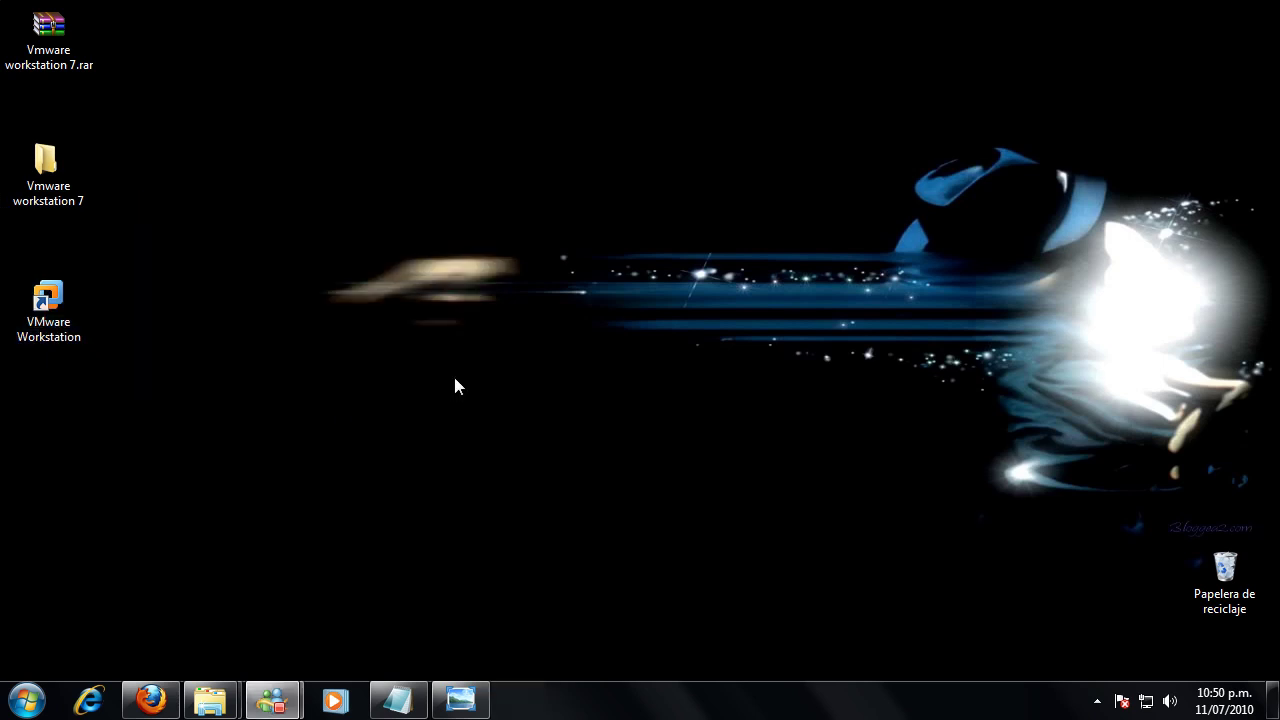
- Launch VMware Workstation from its desktop shortcut and accept the license agreement
{"action": "left_click_drag", "start_coordinate": [343, 375], "coordinate": [231, 370]}
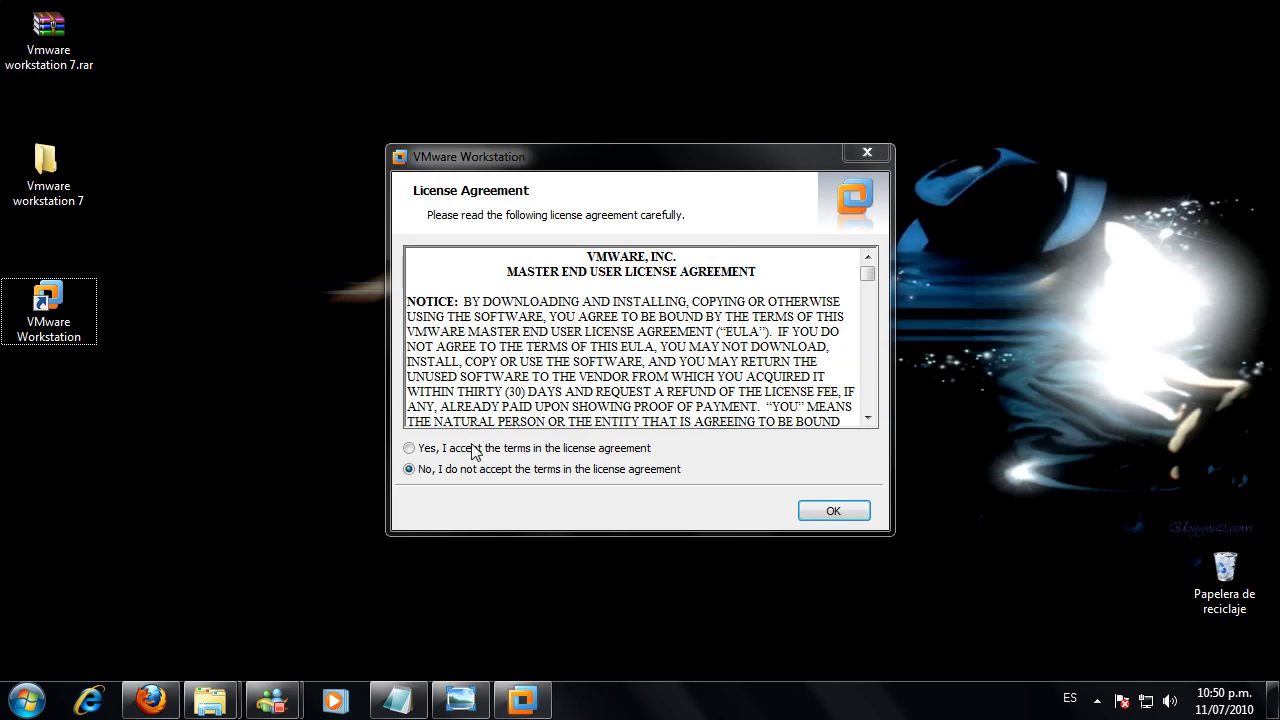
{"action": "left_click", "coordinate": [475, 452]}
{"action": "left_click", "coordinate": [848, 512]}
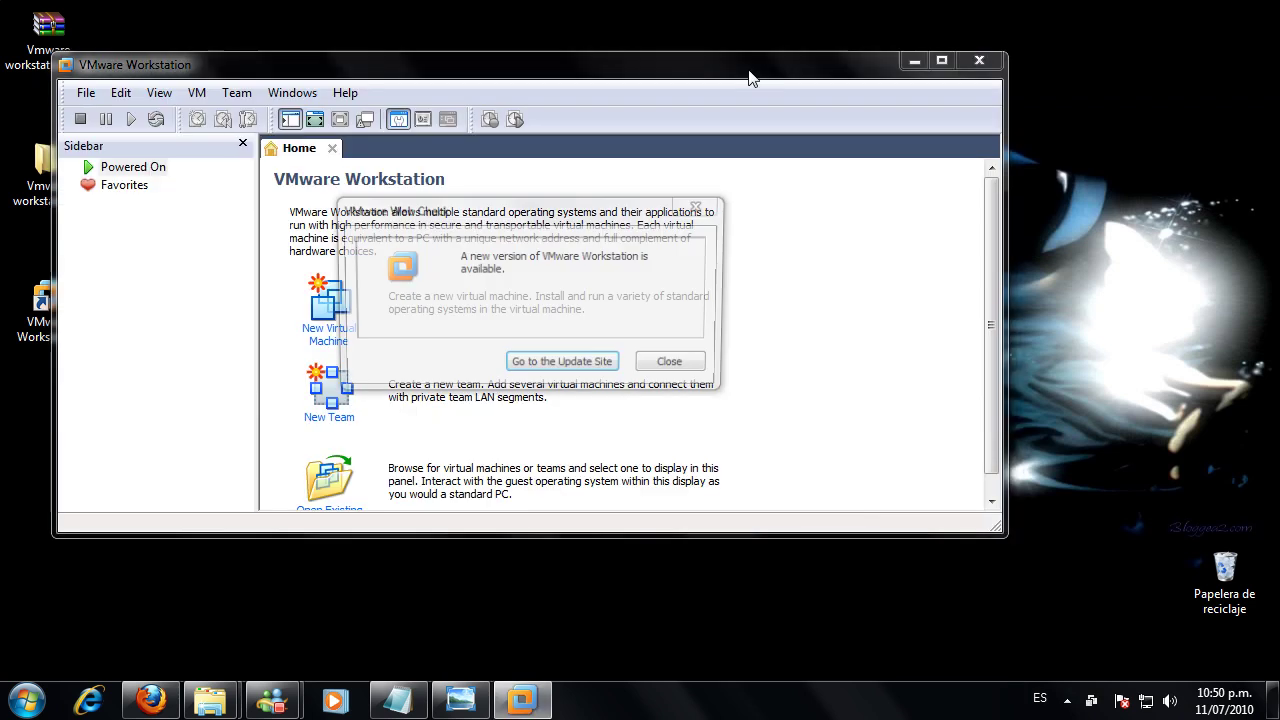
- Dismiss the new-version notice without updating, and maximize the VMware Workstation window before returning to the desktop
{"action": "left_click", "coordinate": [674, 364]}
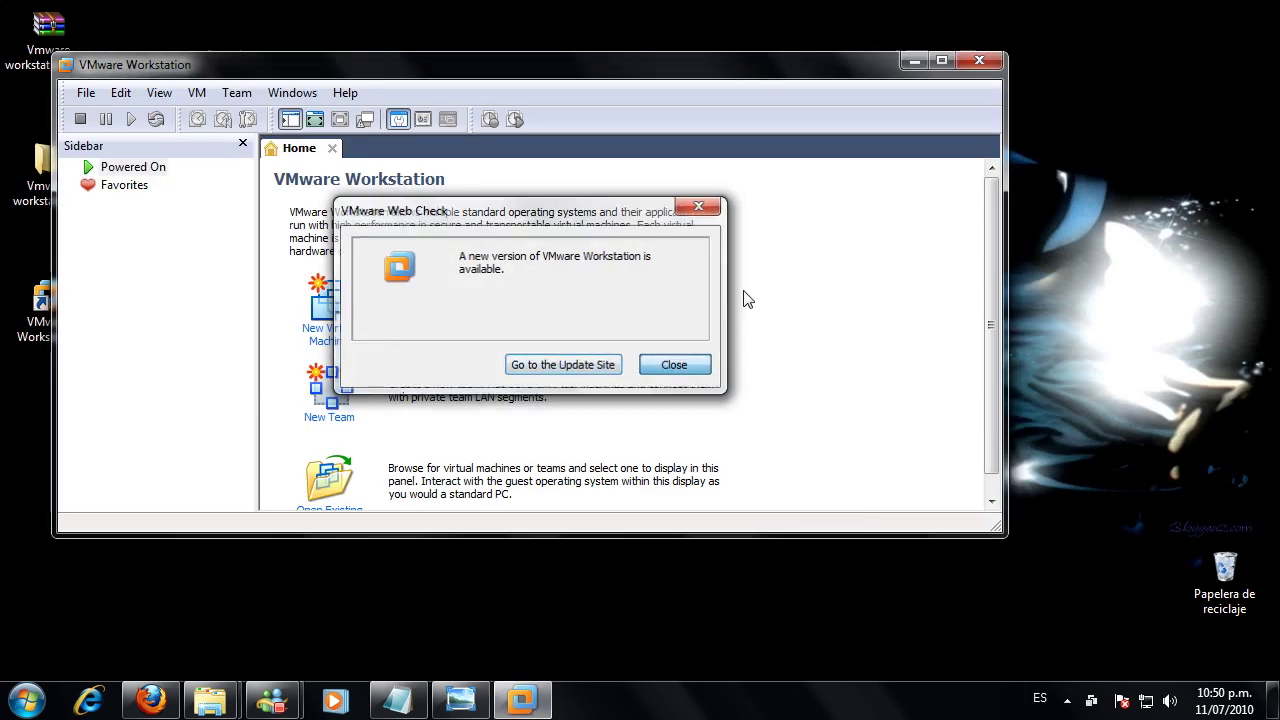
{"action": "double_click", "coordinate": [728, 70]}
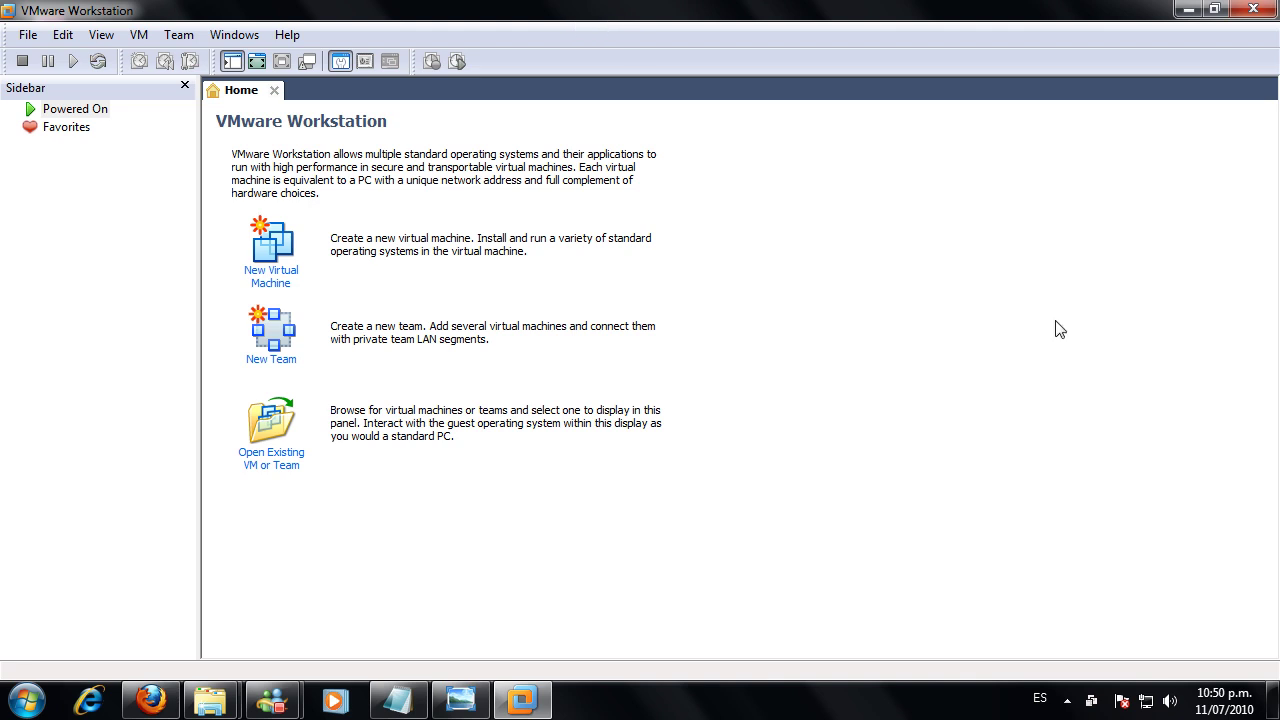
{"action": "left_click", "coordinate": [1274, 700]}
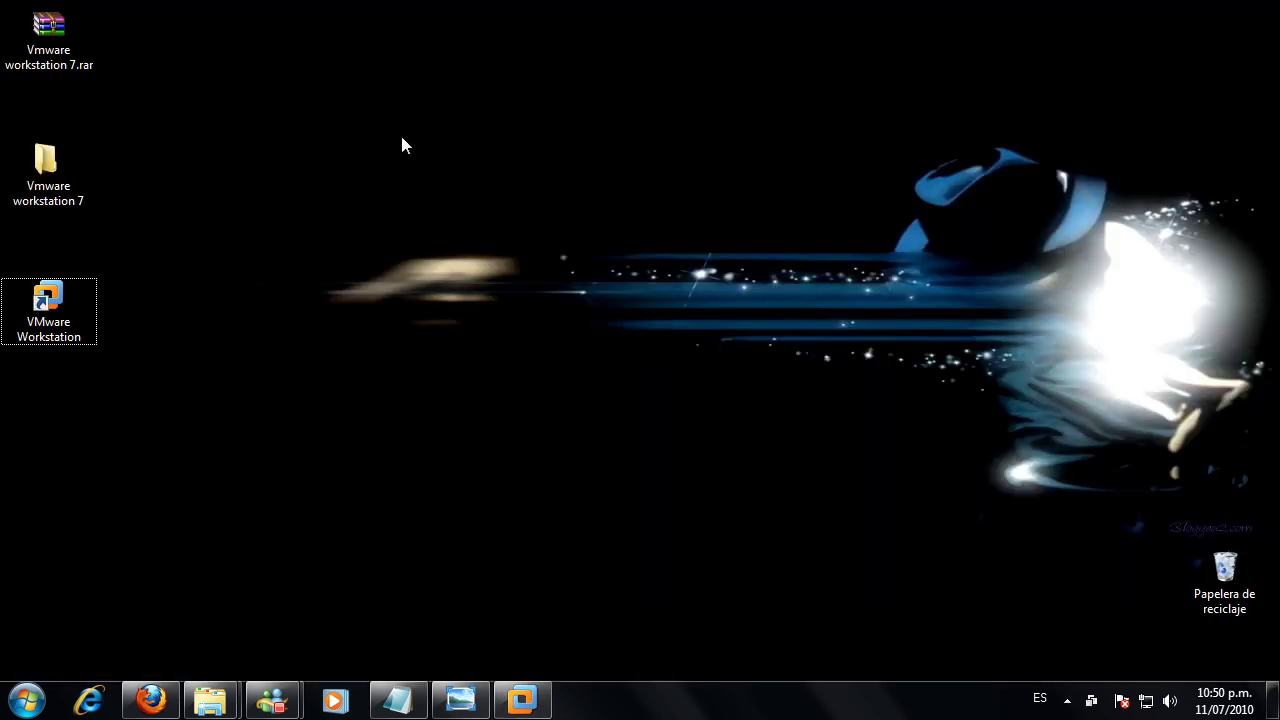